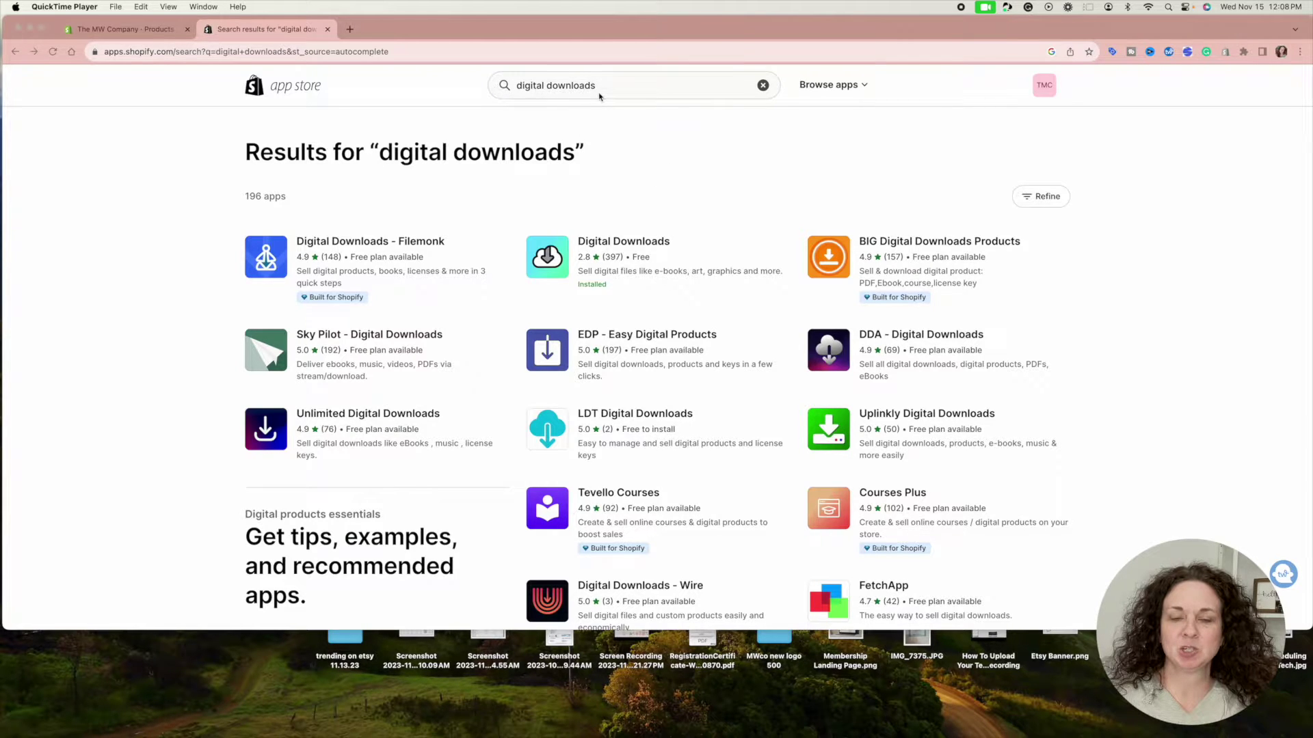
scroll(885, 410, down, 4)
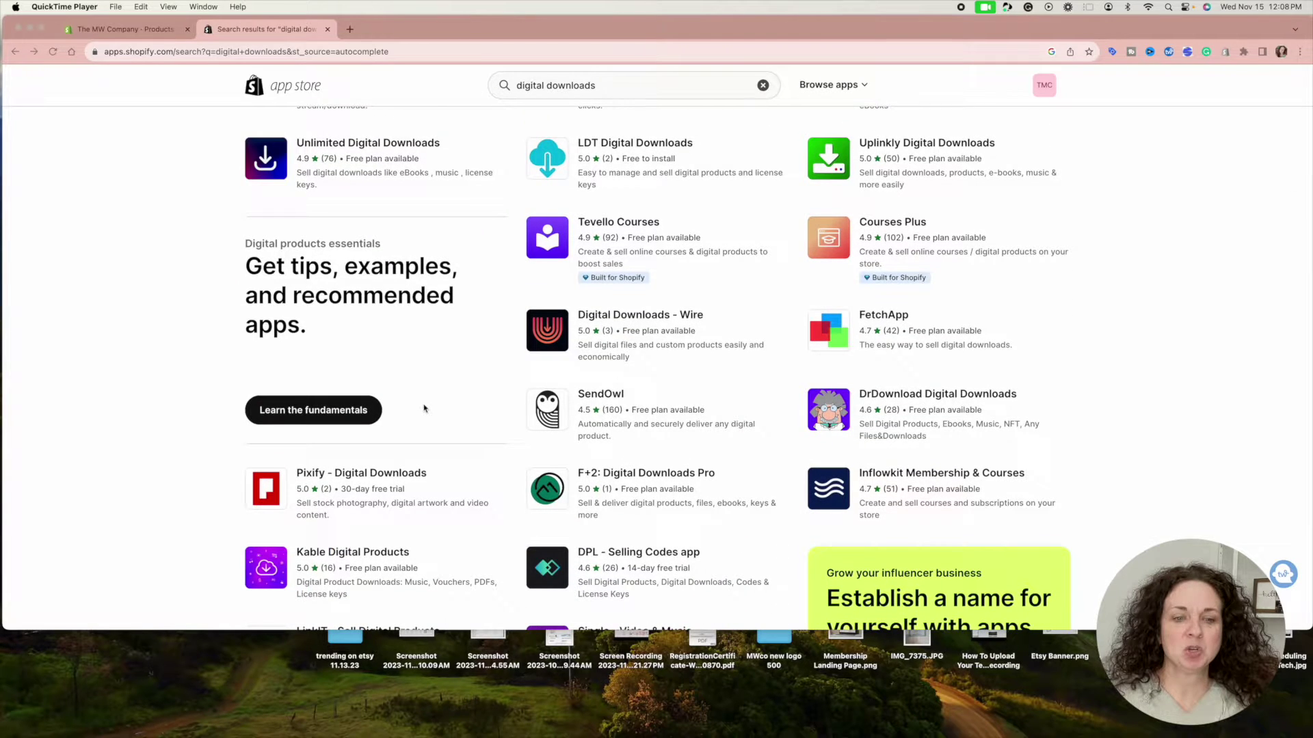
scroll(425, 408, up, 2)
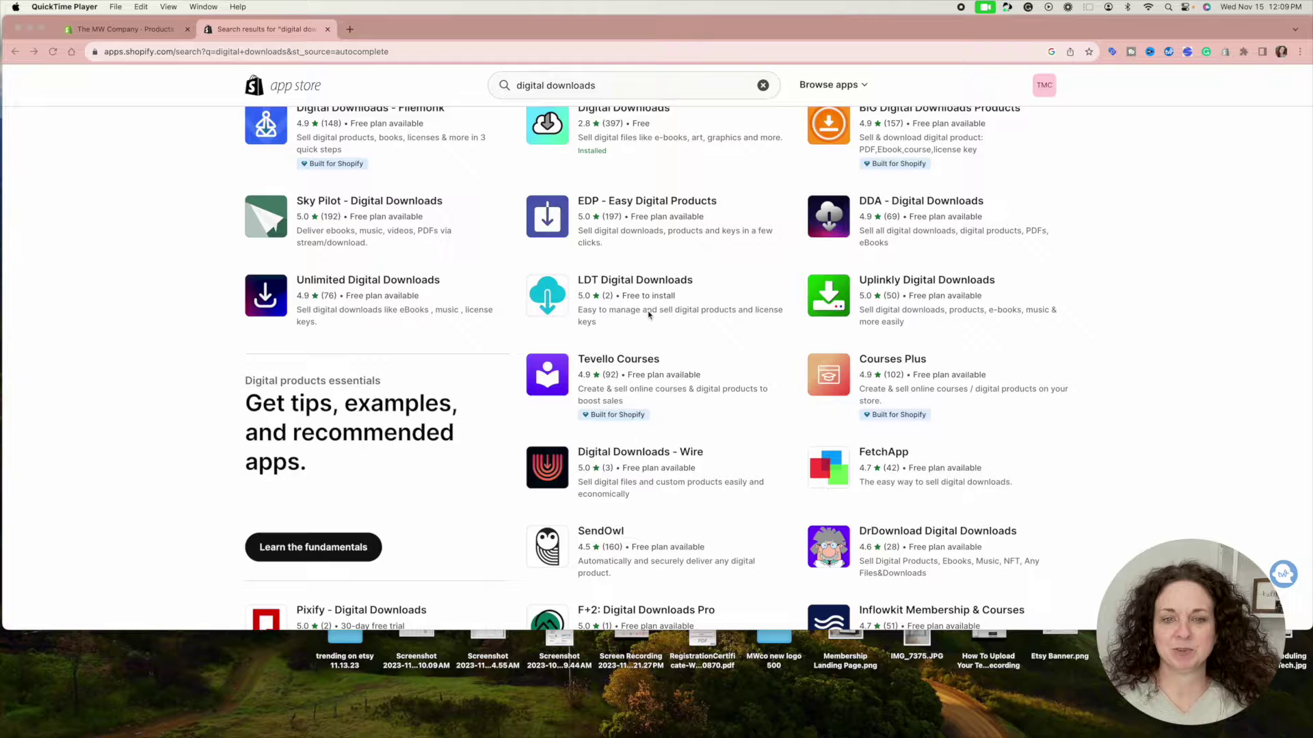
scroll(469, 272, up, 2)
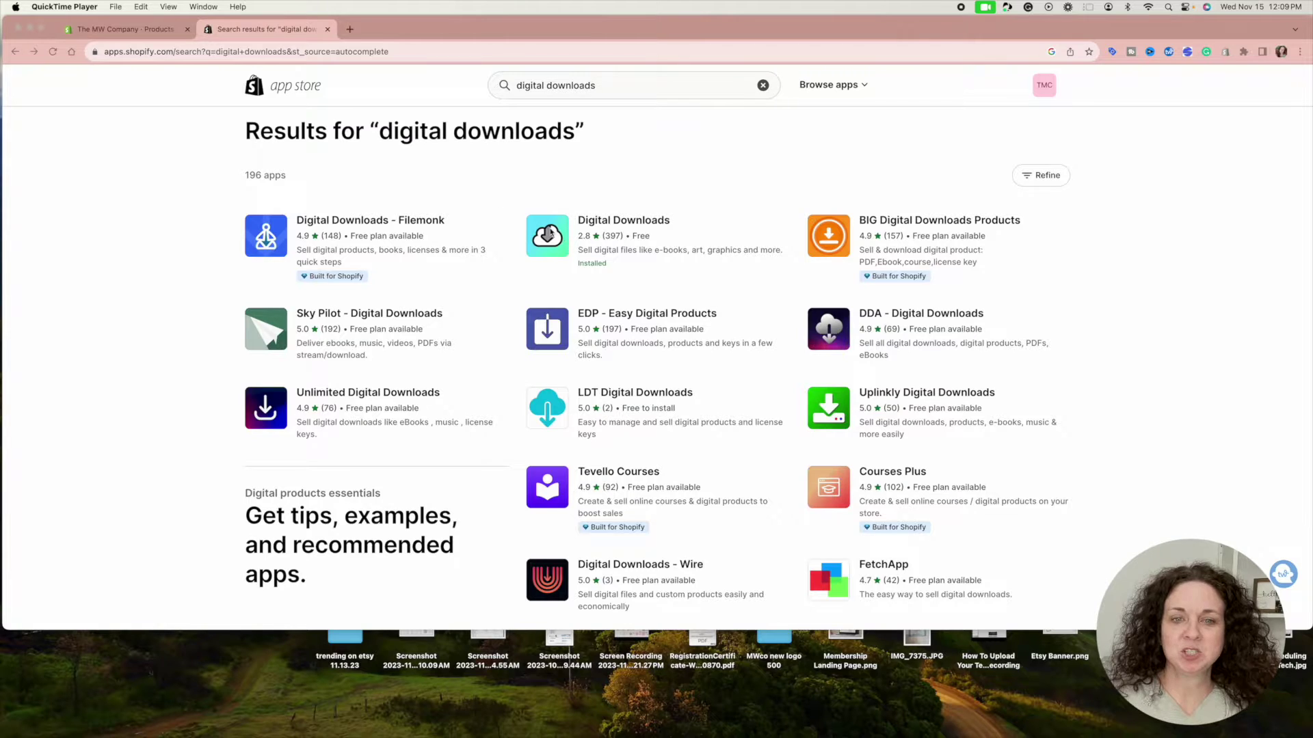
Go from the planner product to the store's app and sales channel settings to review installed apps
click(142, 30)
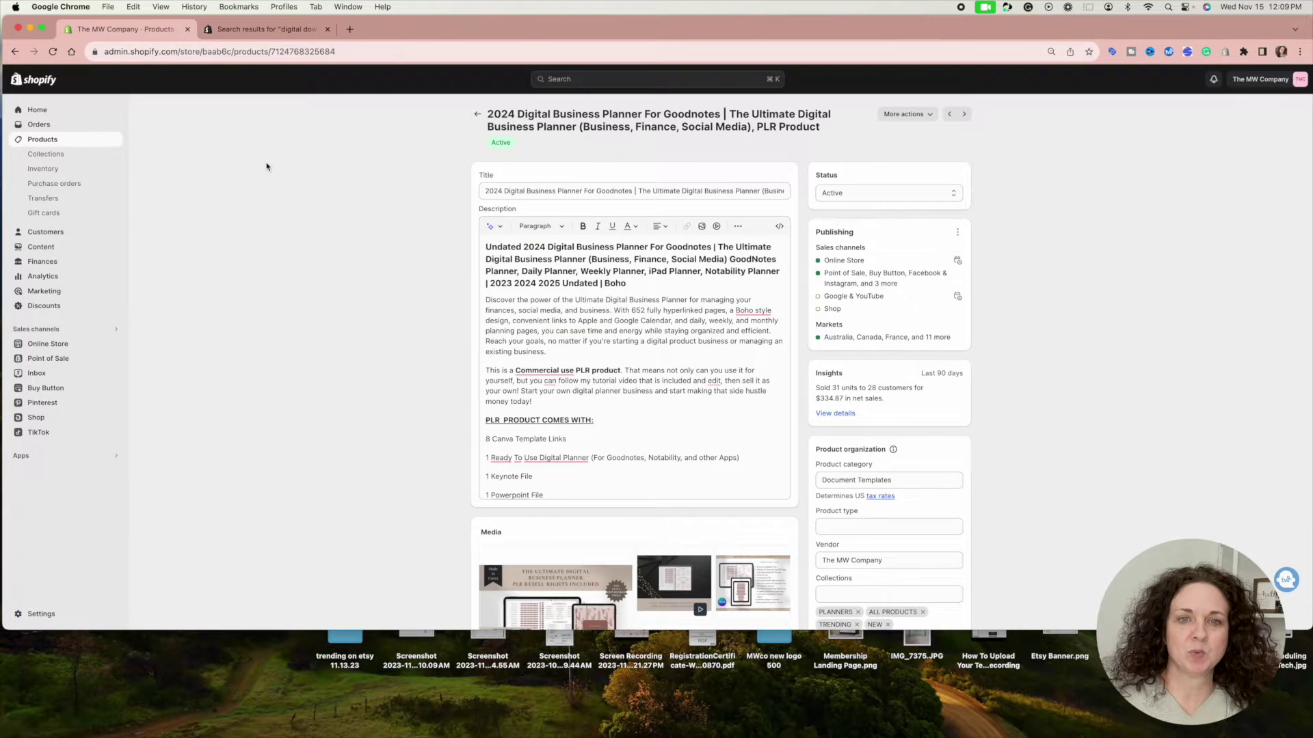
click(24, 457)
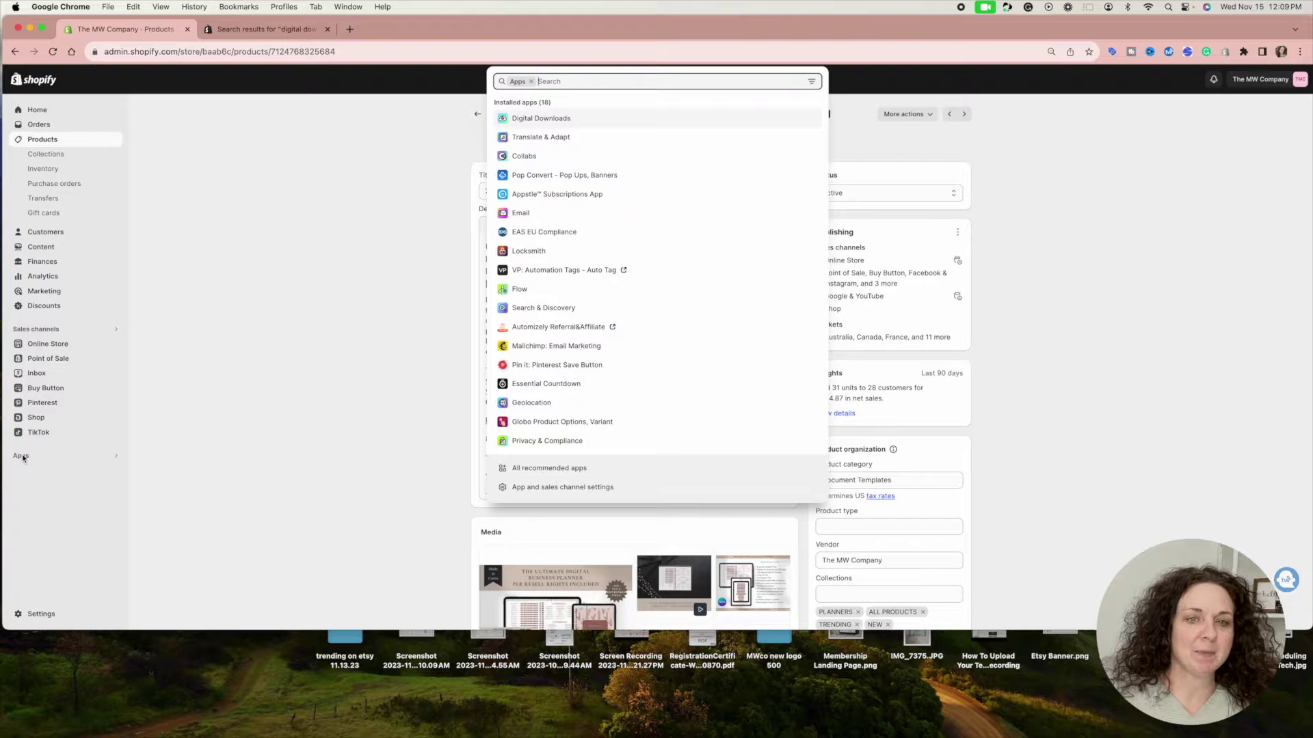
click(549, 488)
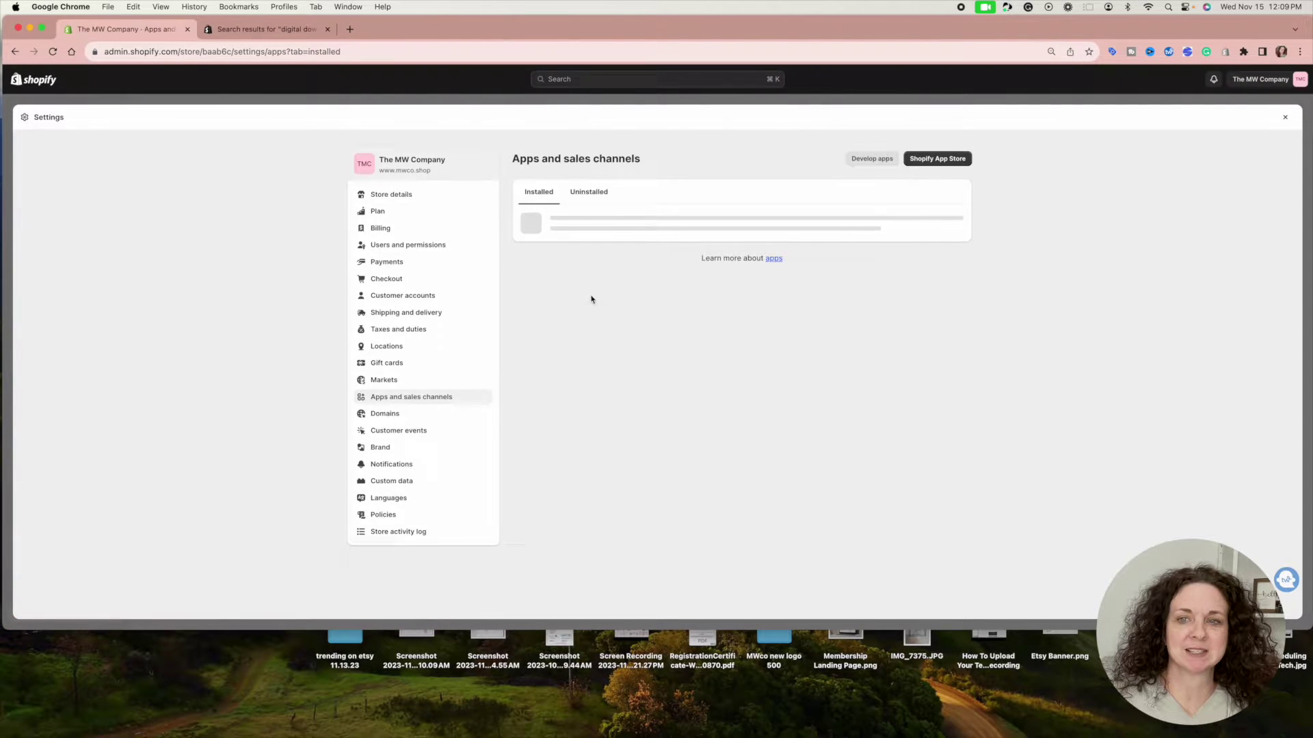
Search the Shopify App Store for 'digital downloads', then close Settings to return to the product
click(942, 164)
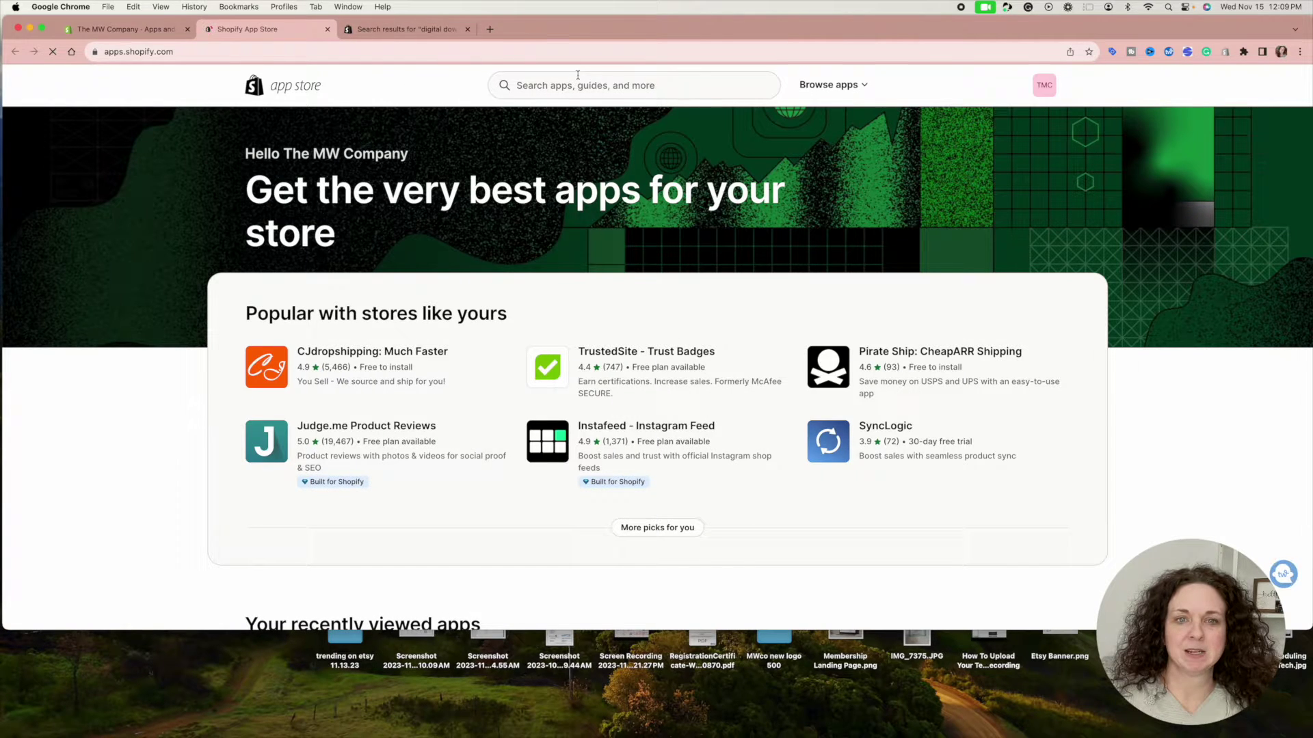
click(578, 85)
click(564, 118)
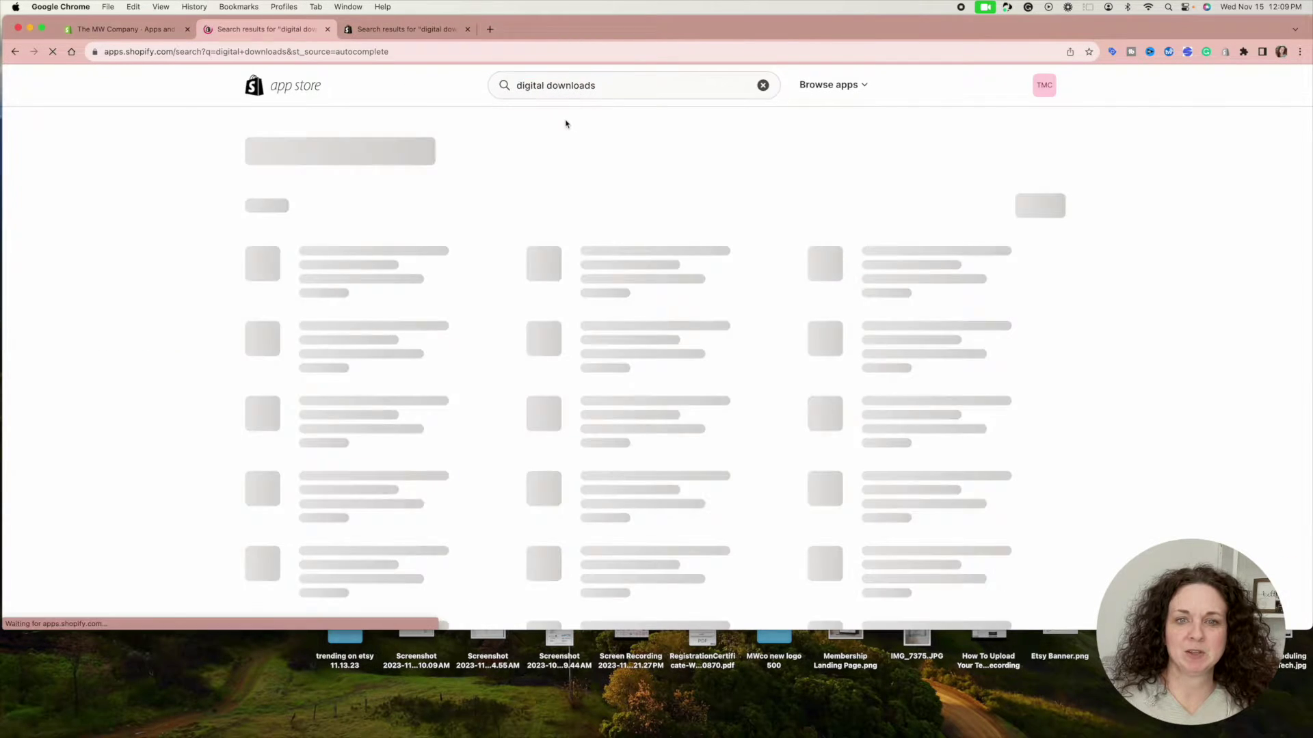
click(152, 34)
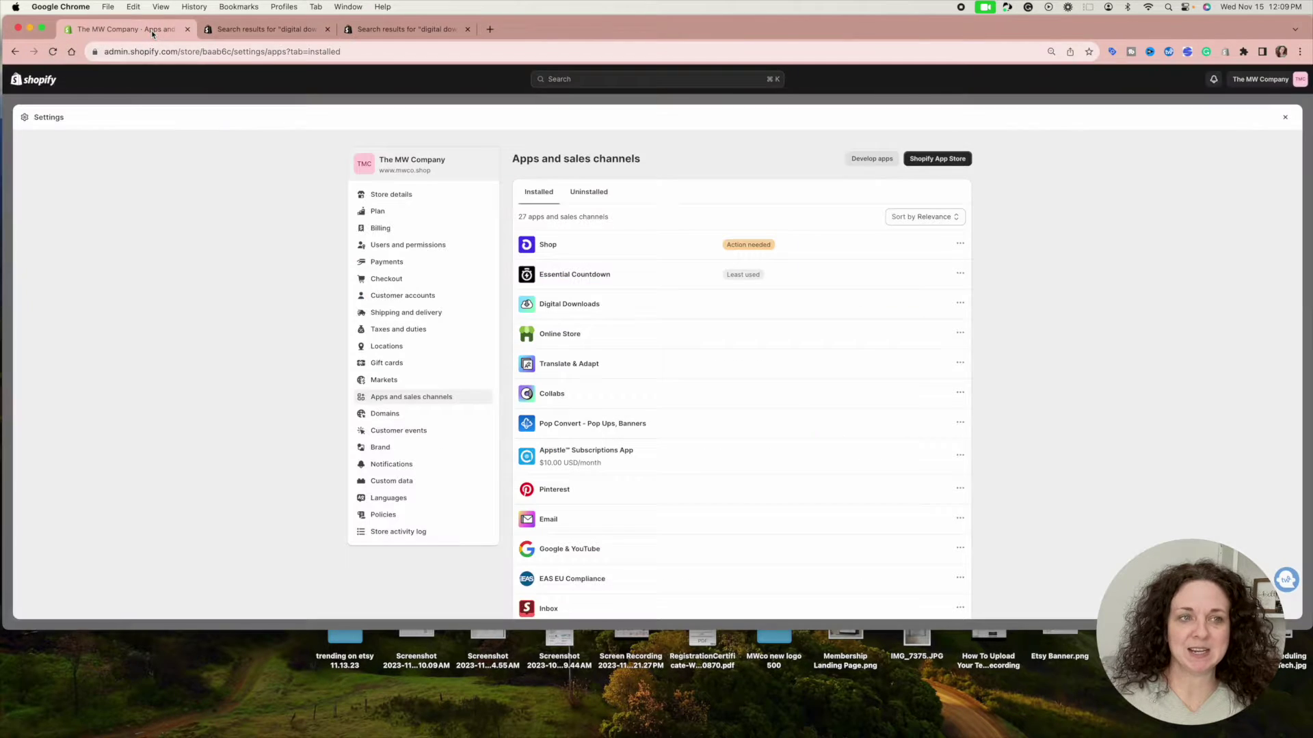
click(1285, 117)
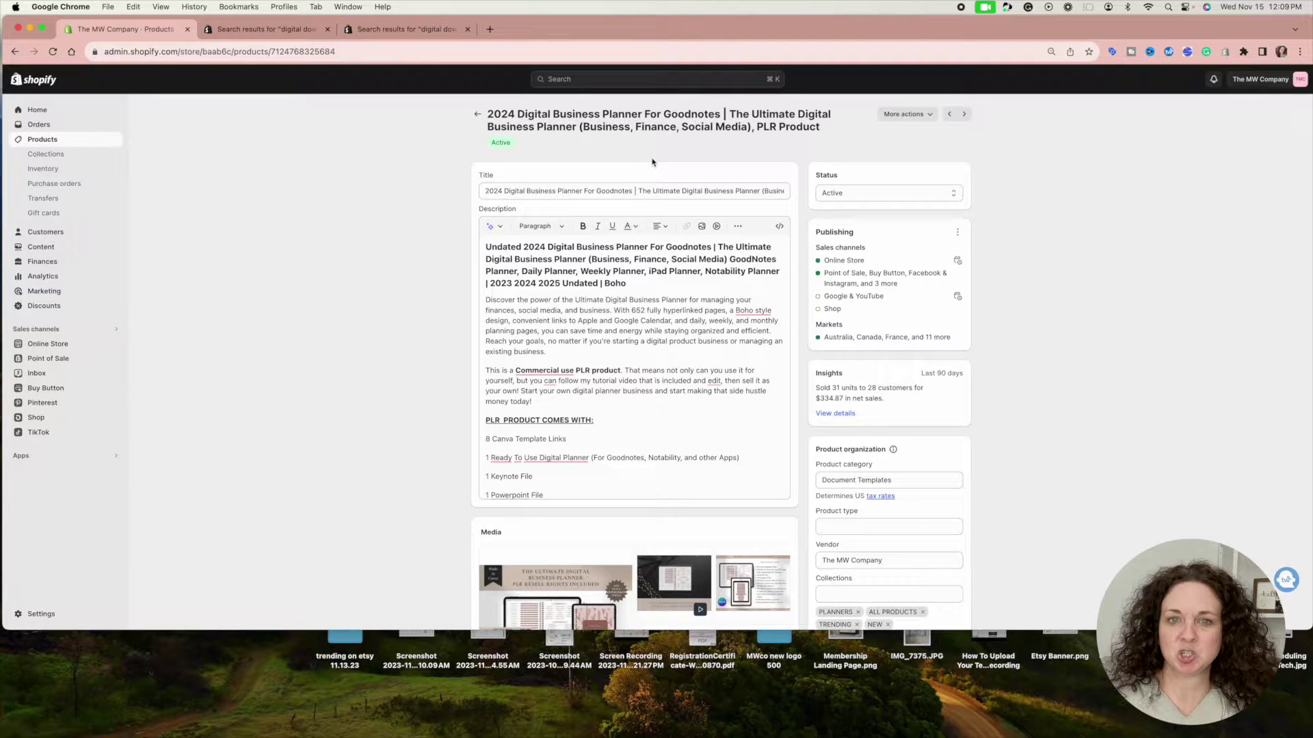
scroll(711, 259, down, 10)
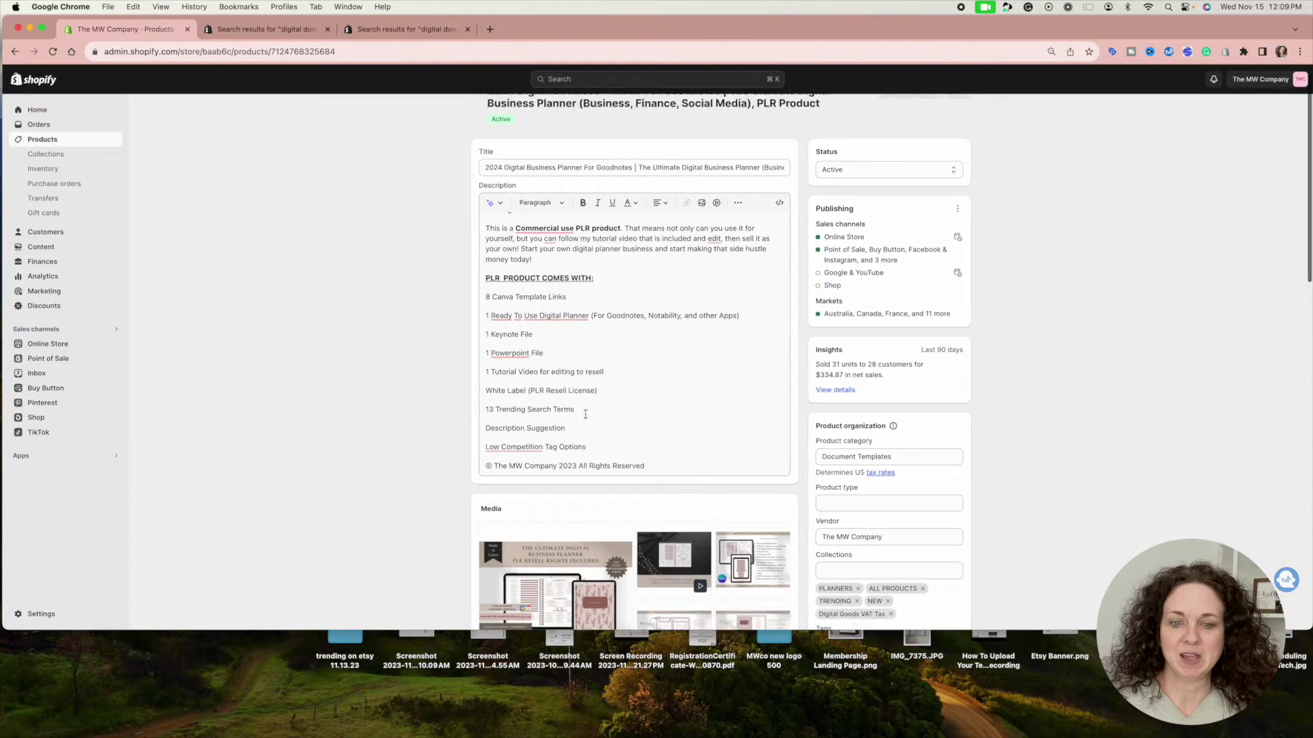
scroll(589, 242, up, 3)
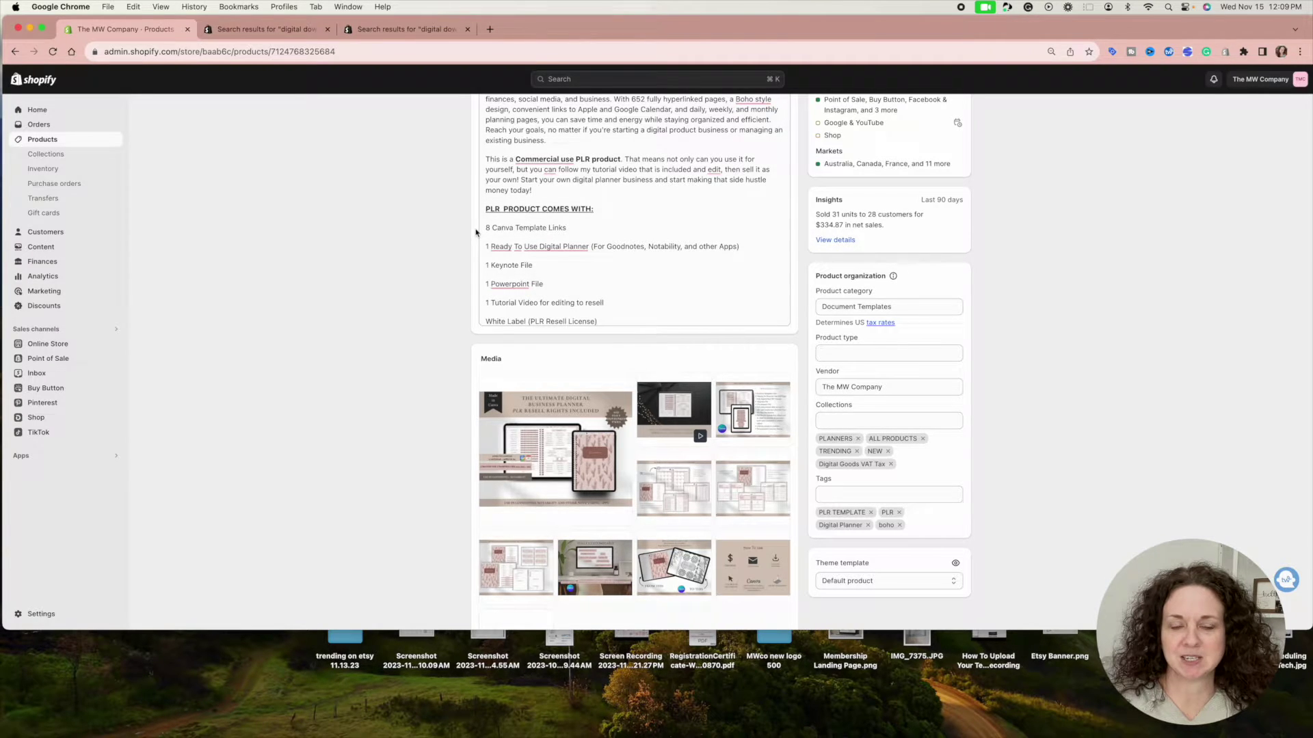
mouse_move(574, 247)
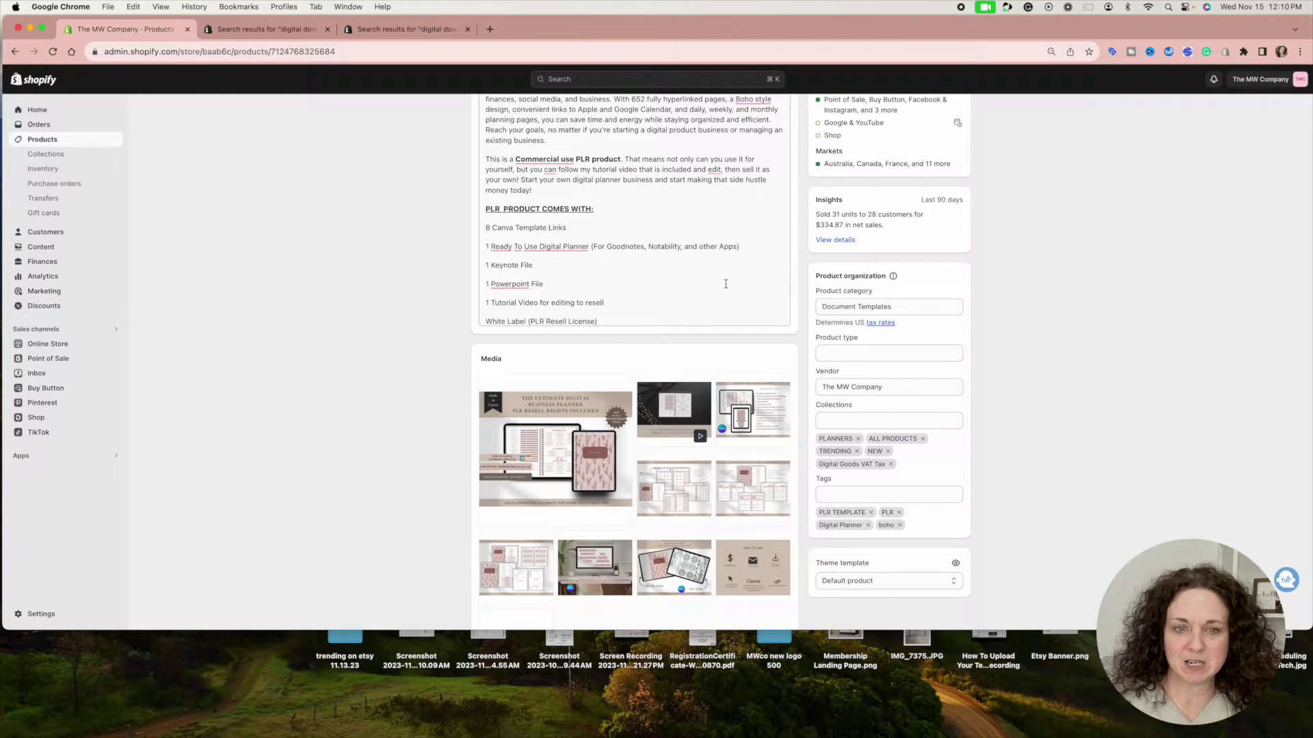
scroll(725, 283, down, 3)
scroll(482, 333, down, 1)
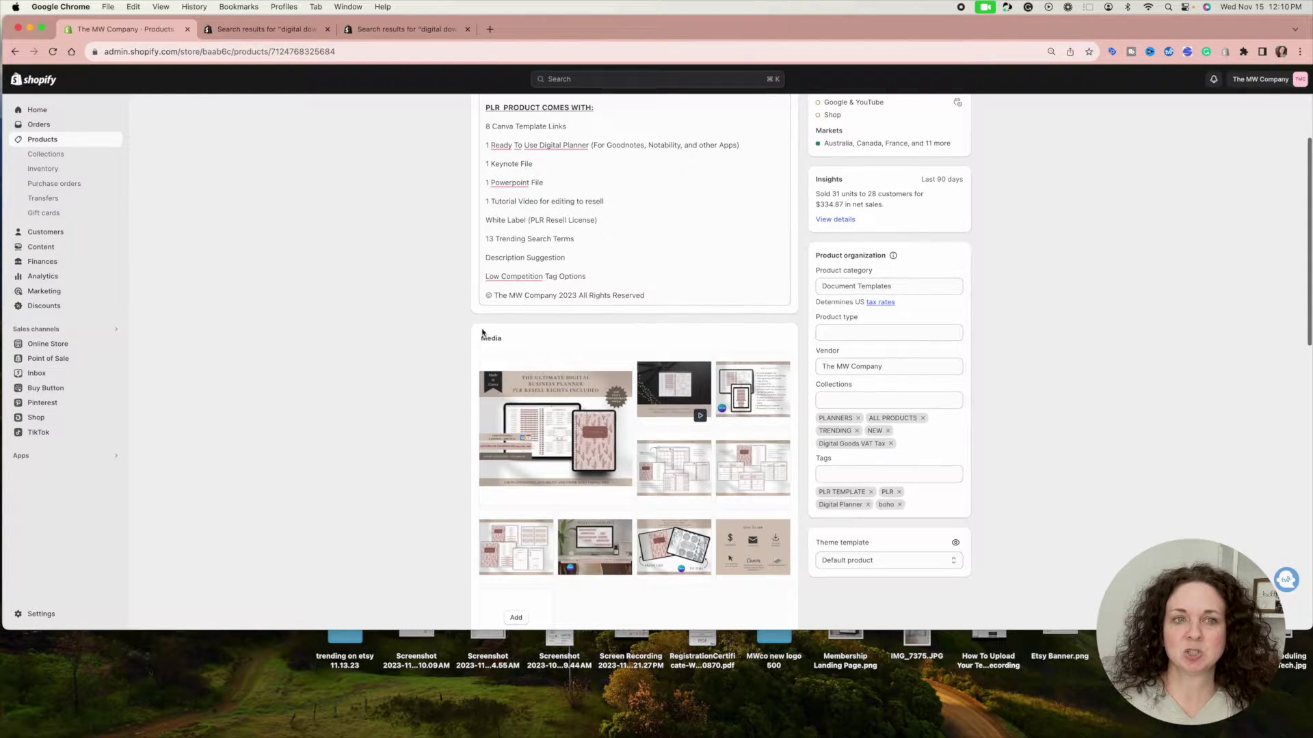
scroll(482, 333, up, 1)
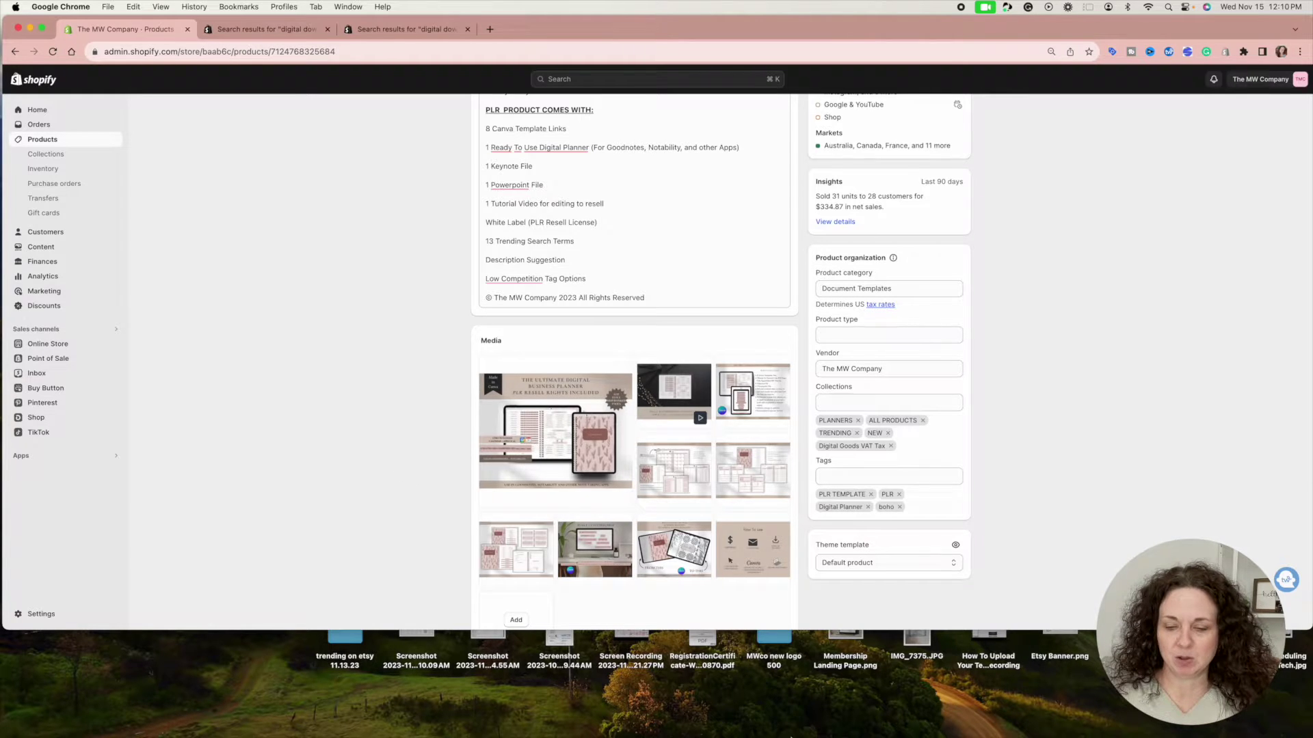
mouse_move(791, 737)
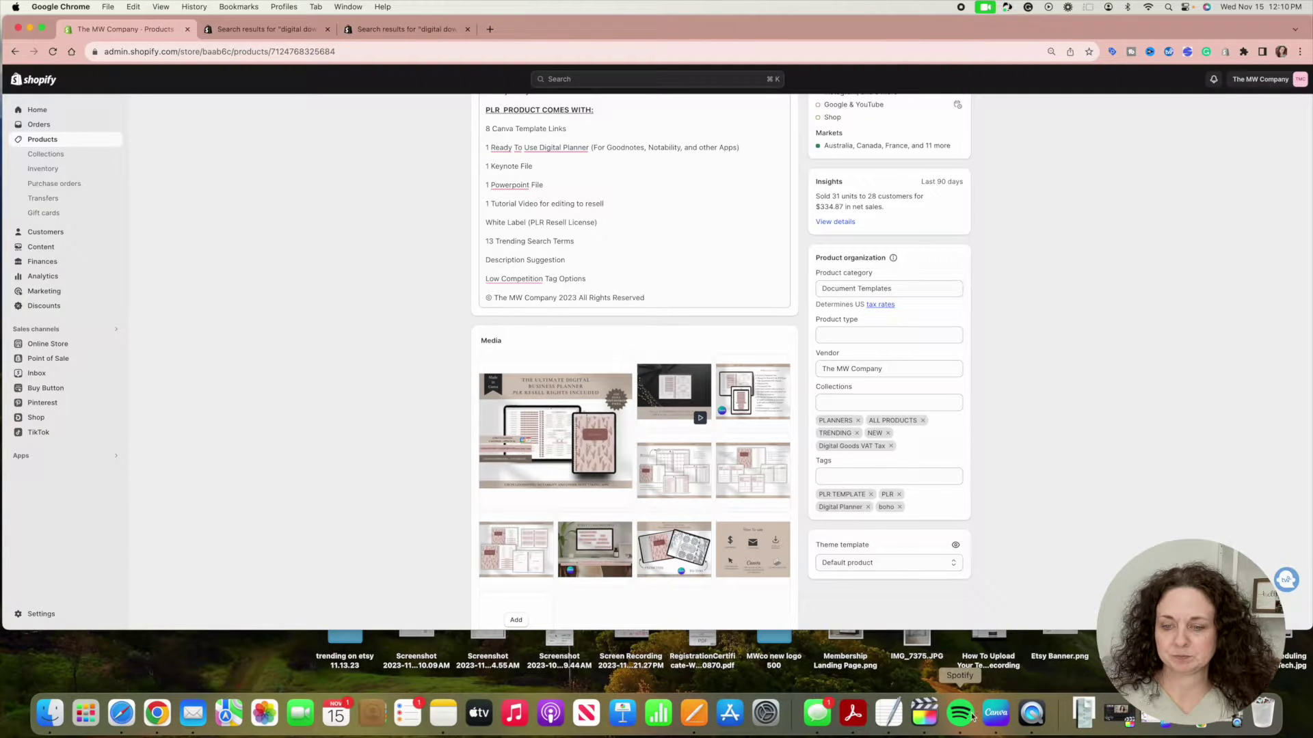
click(995, 713)
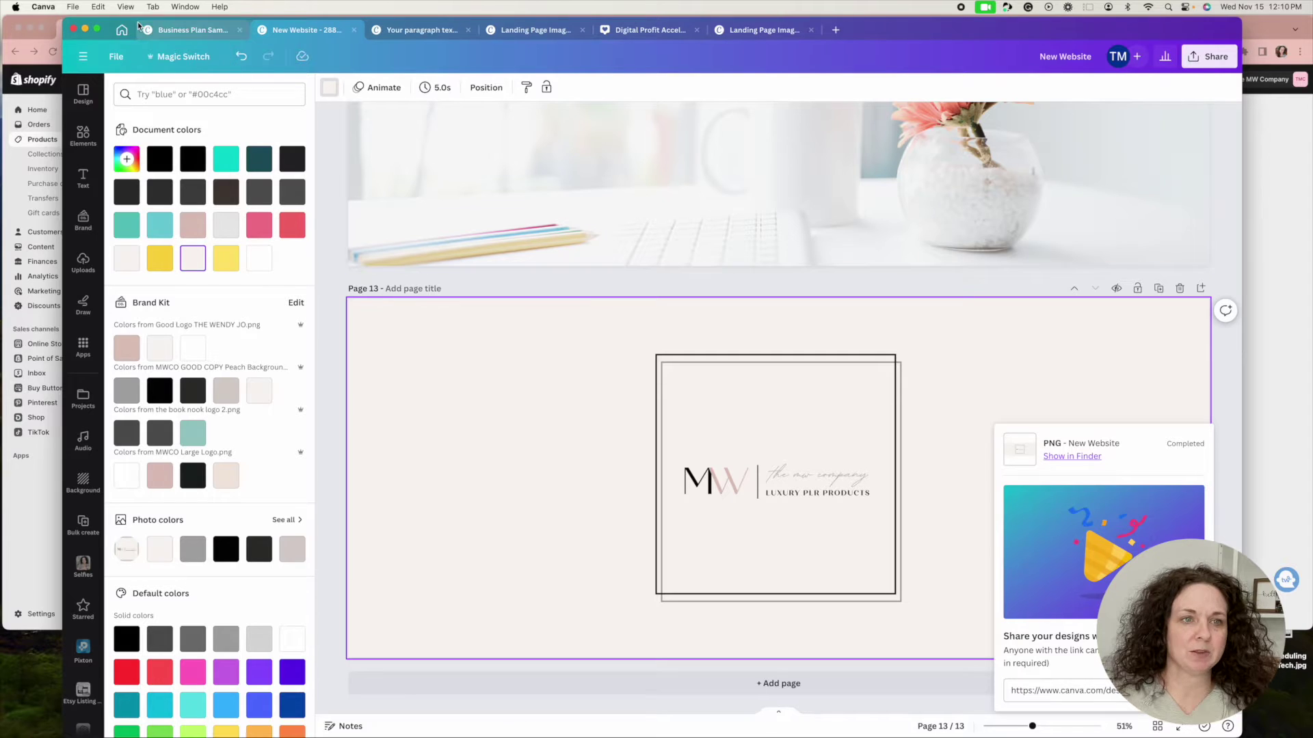
click(122, 29)
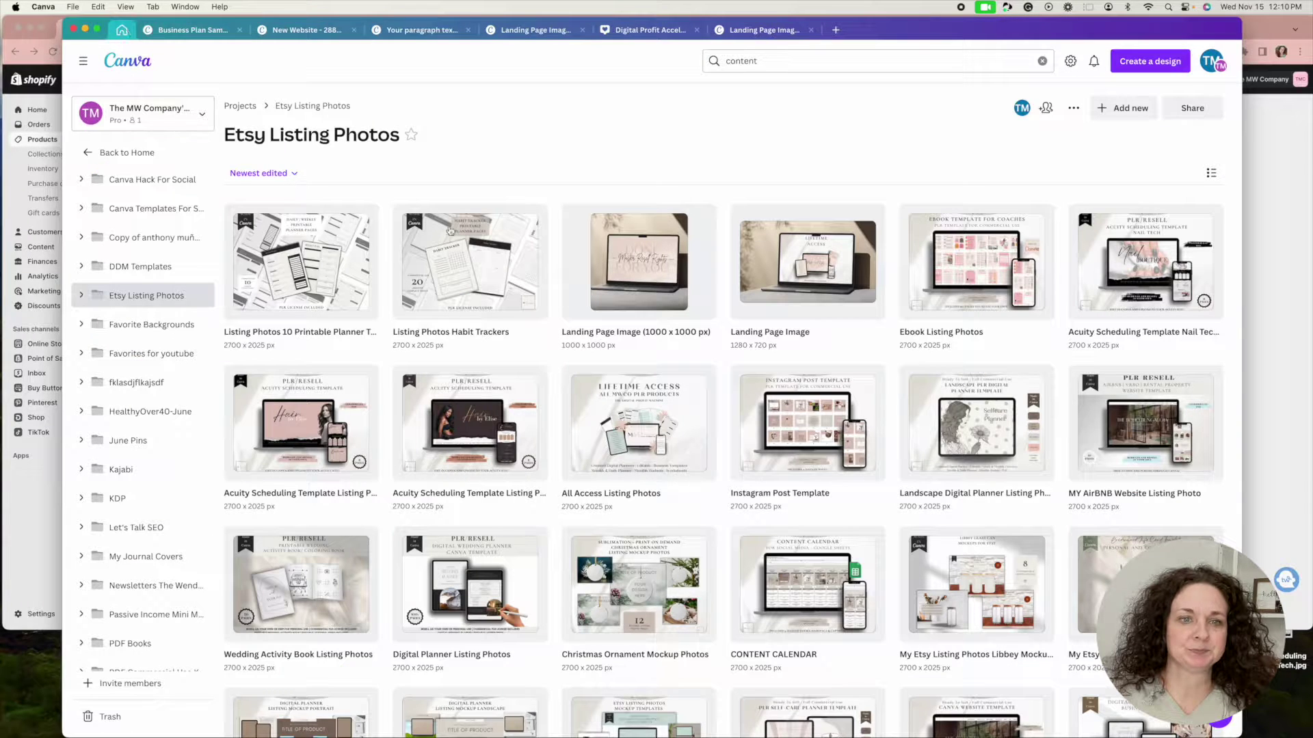
click(173, 207)
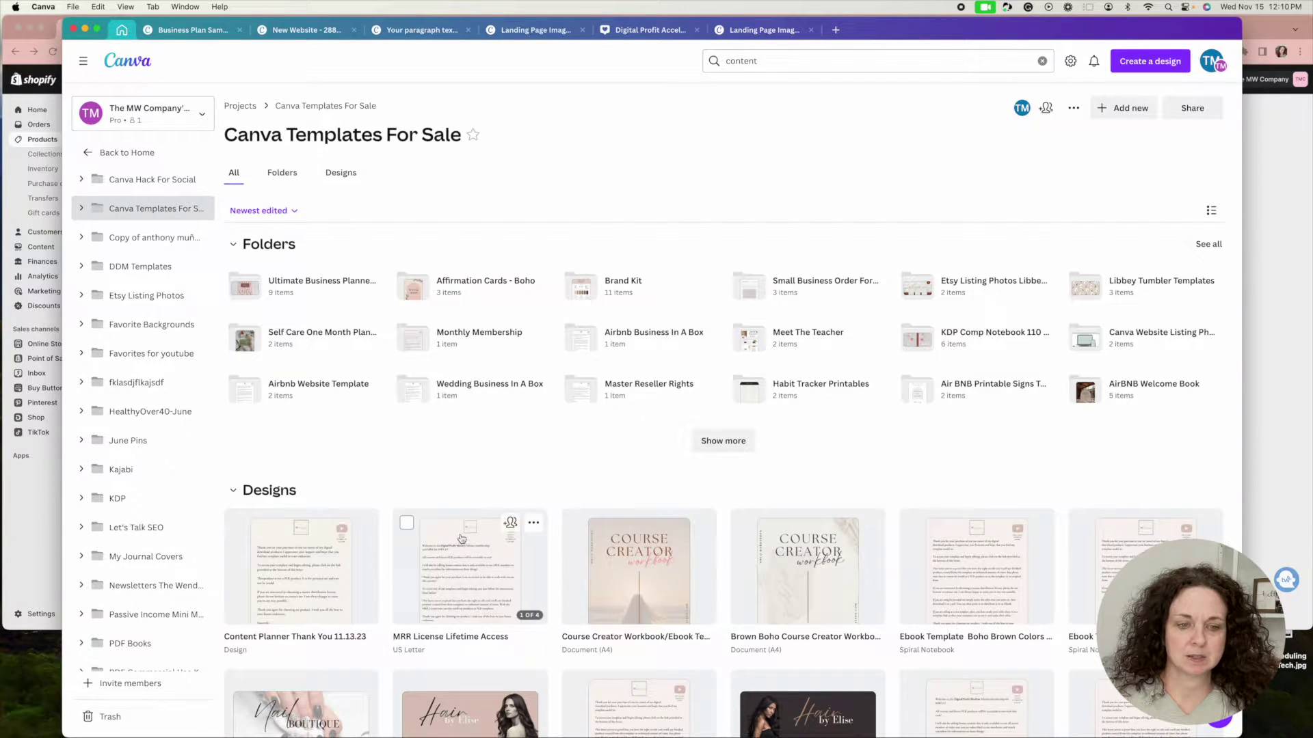
click(323, 571)
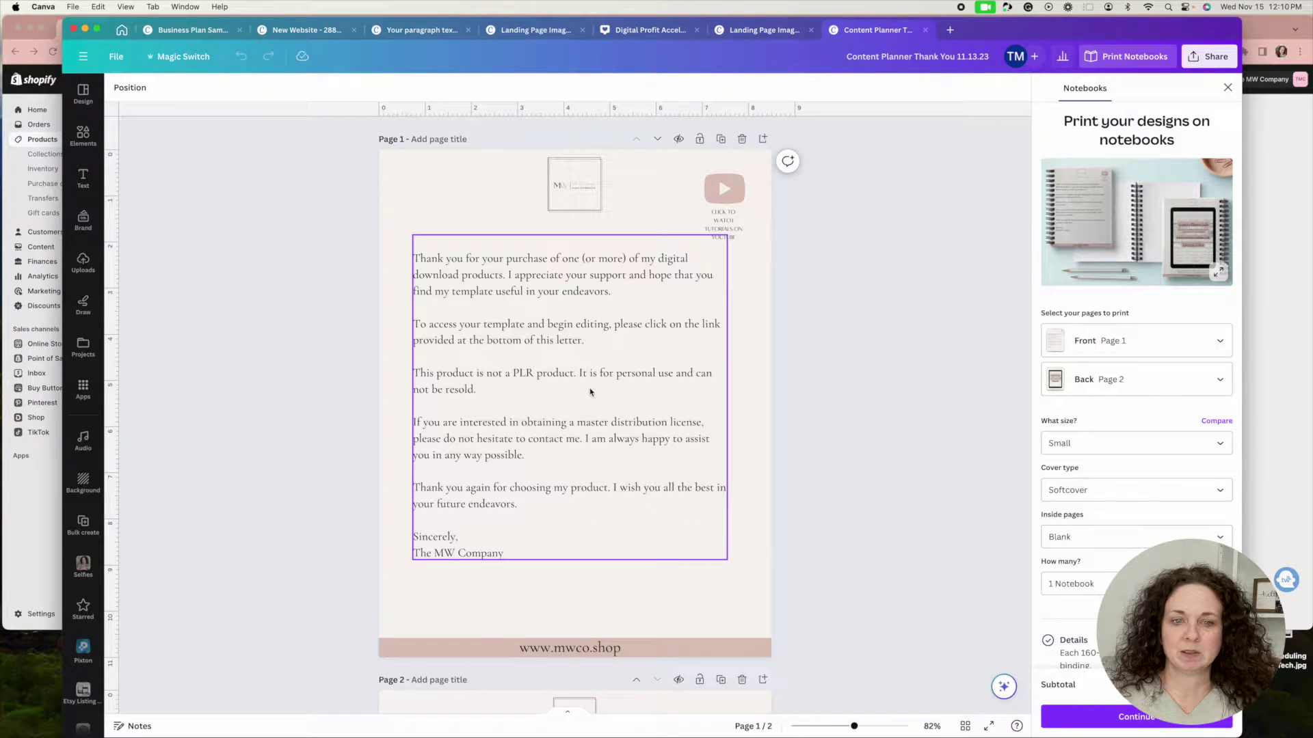
scroll(562, 427, down, 2)
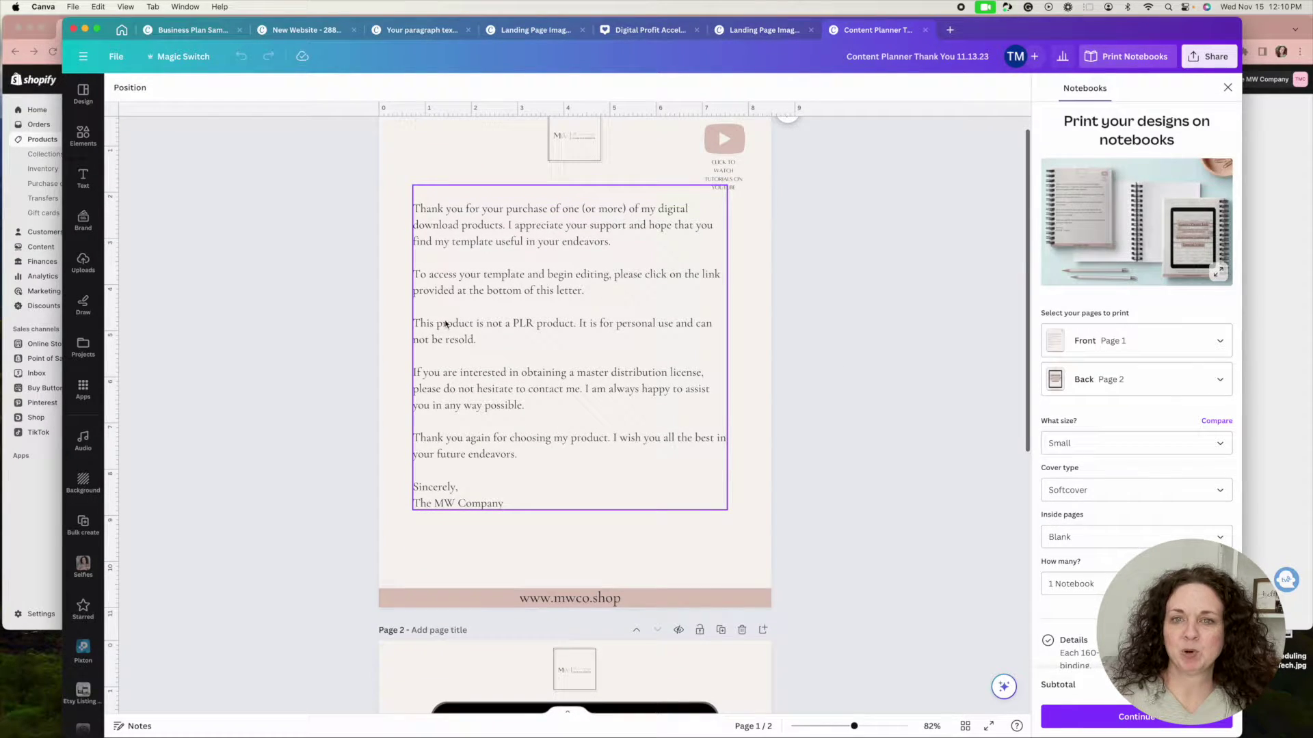
scroll(542, 376, down, 15)
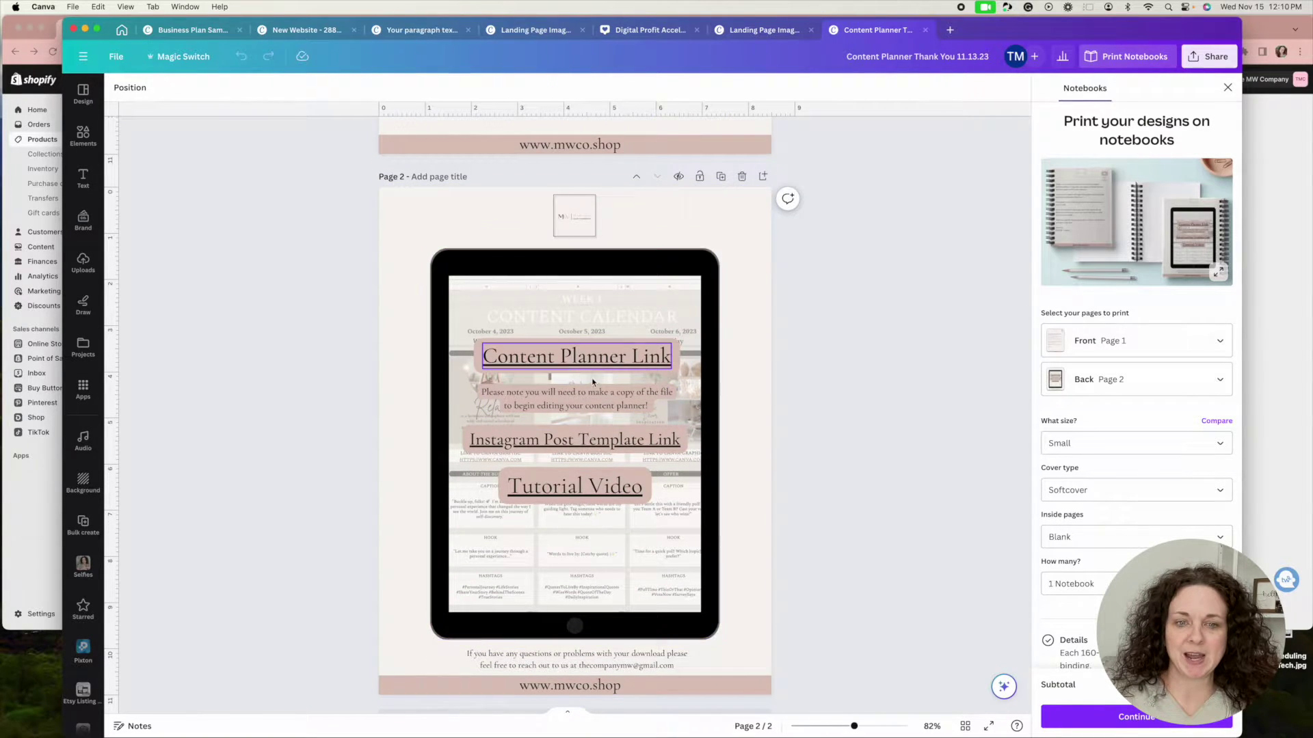
scroll(581, 492, down, 1)
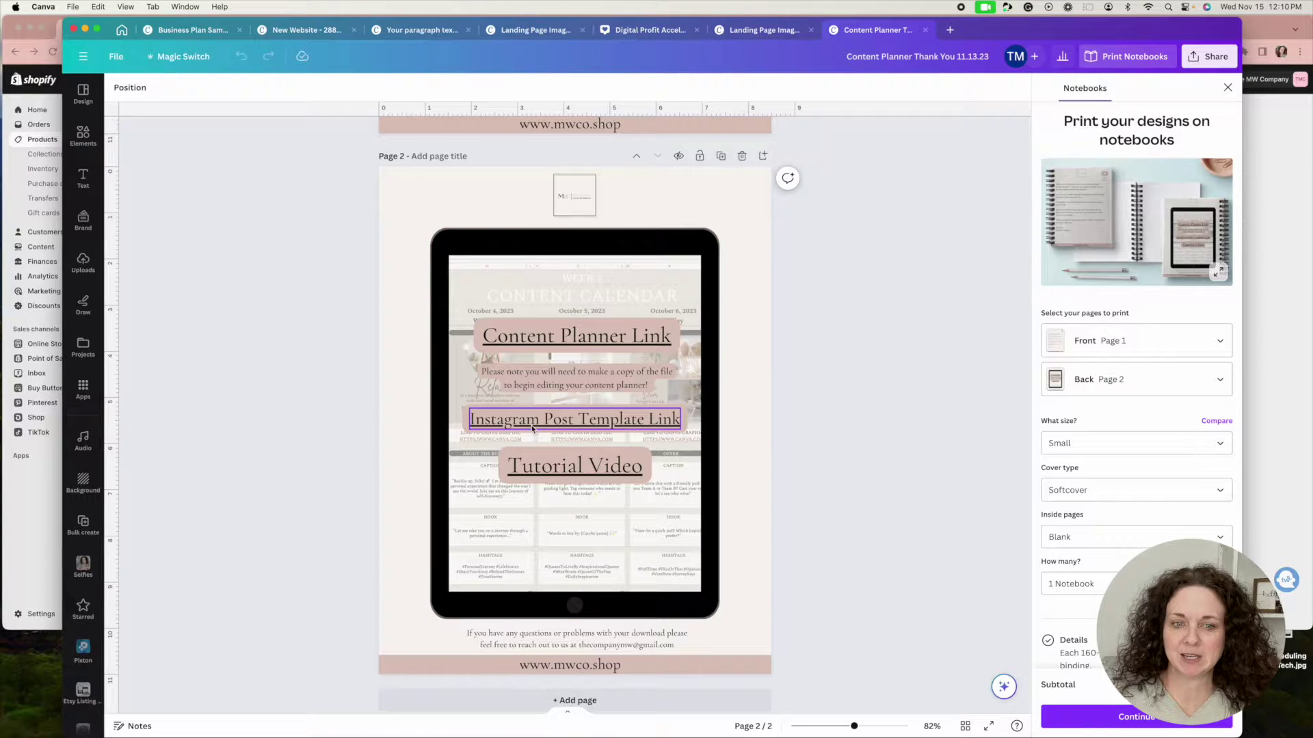
scroll(582, 420, down, 1)
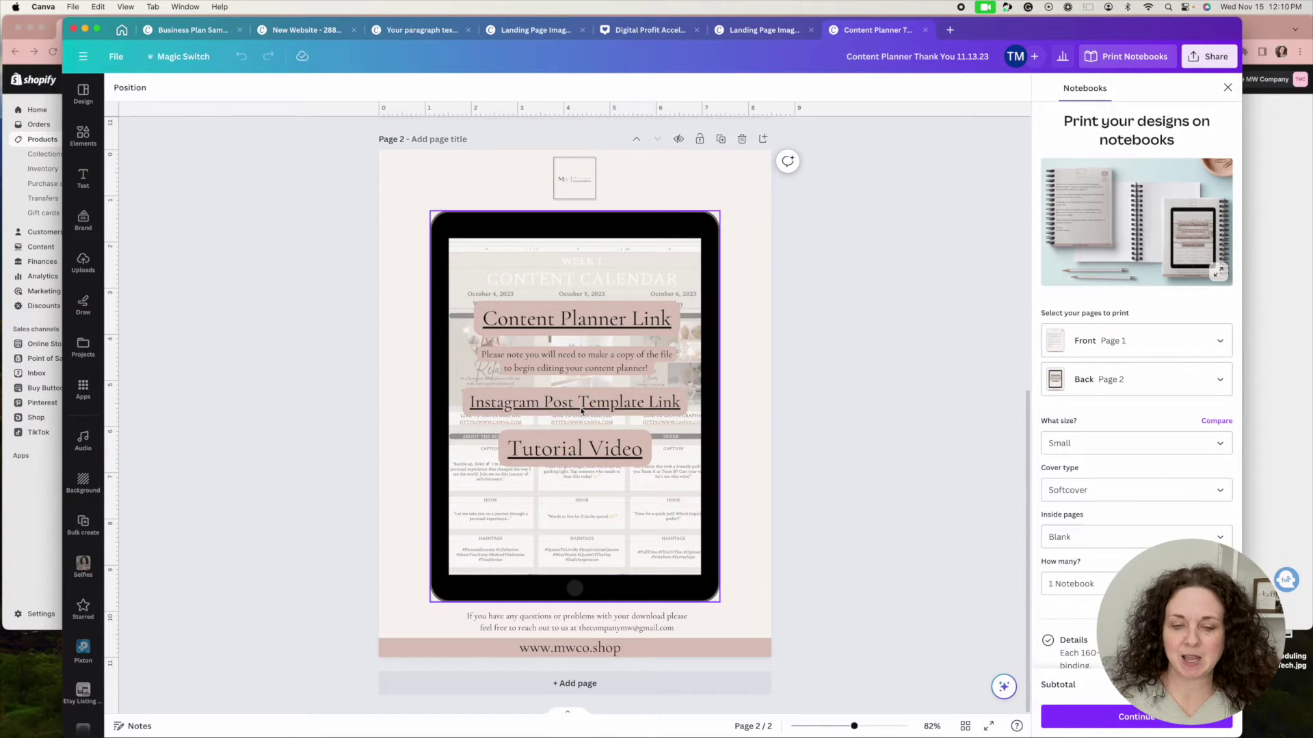
scroll(458, 540, up, 5)
scroll(458, 540, up, 10)
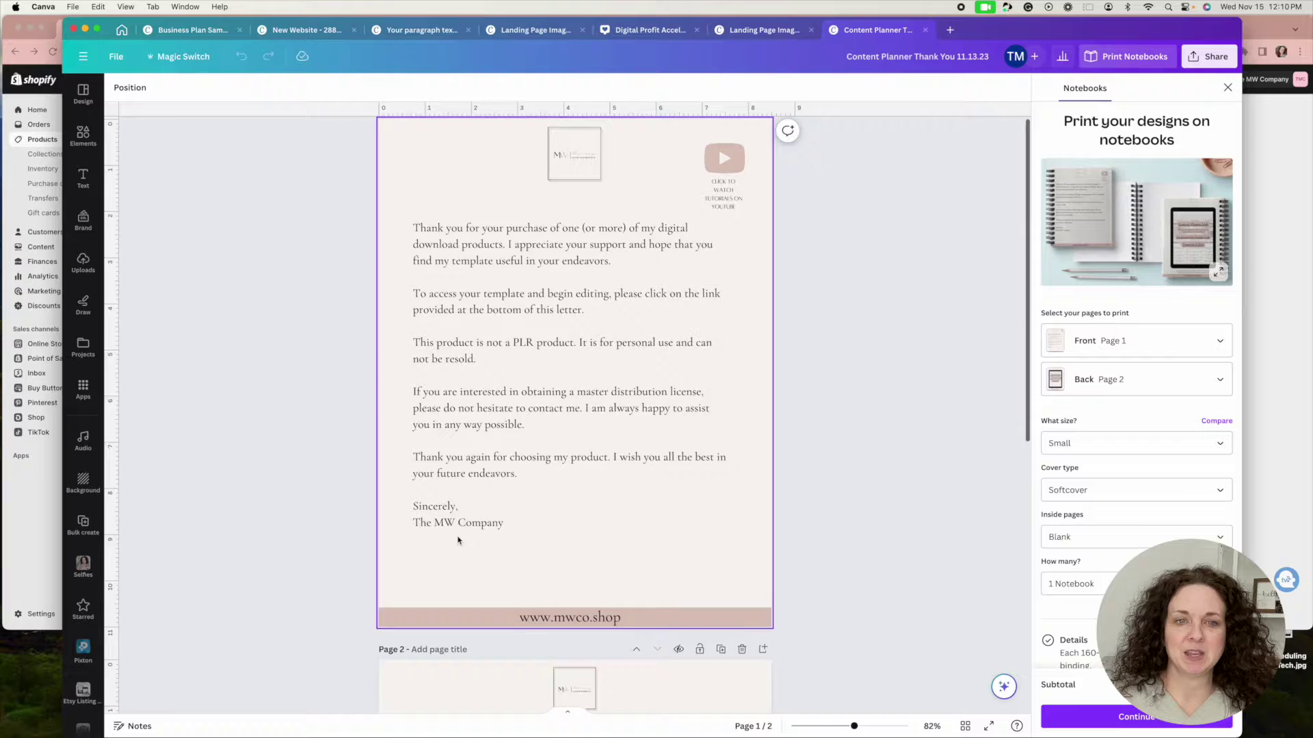
scroll(457, 536, down, 12)
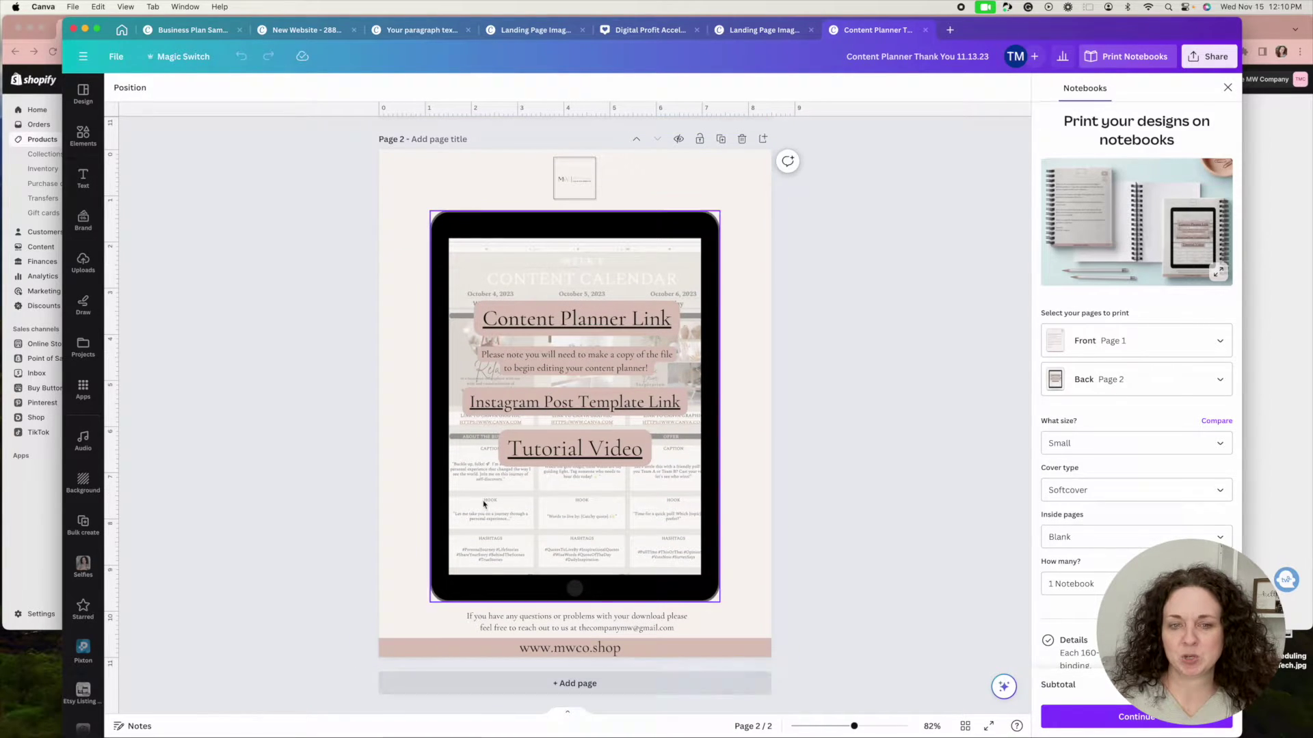
scroll(486, 504, up, 8)
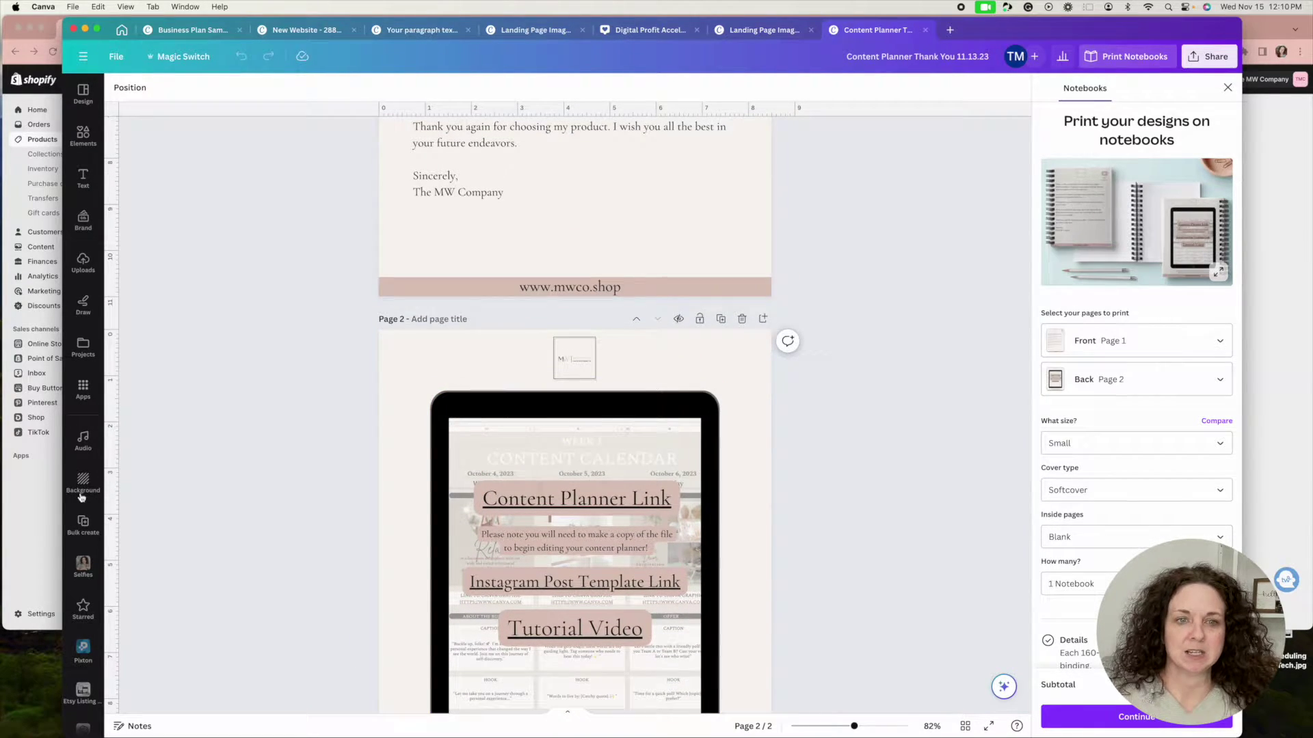
Set the design's download file type to PDF Standard and dismiss the panel without downloading
click(1209, 56)
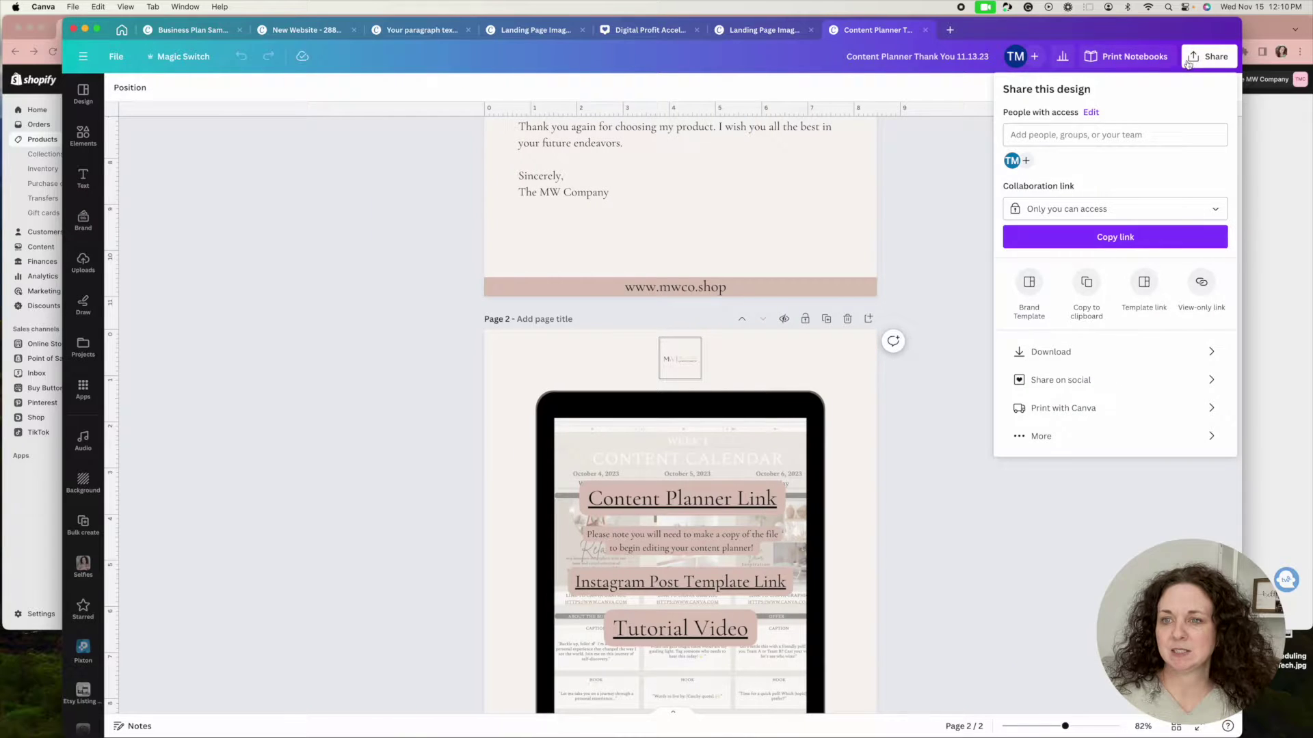
click(1042, 352)
click(1138, 138)
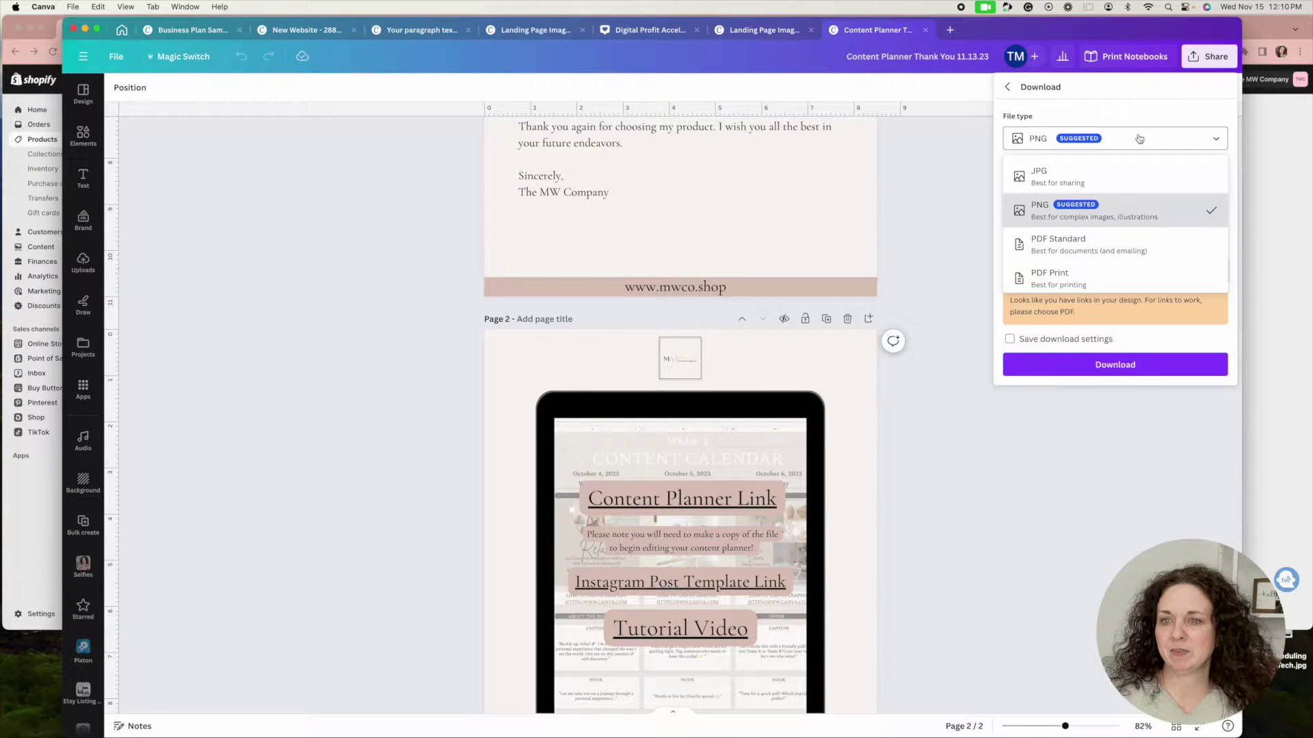
click(1078, 251)
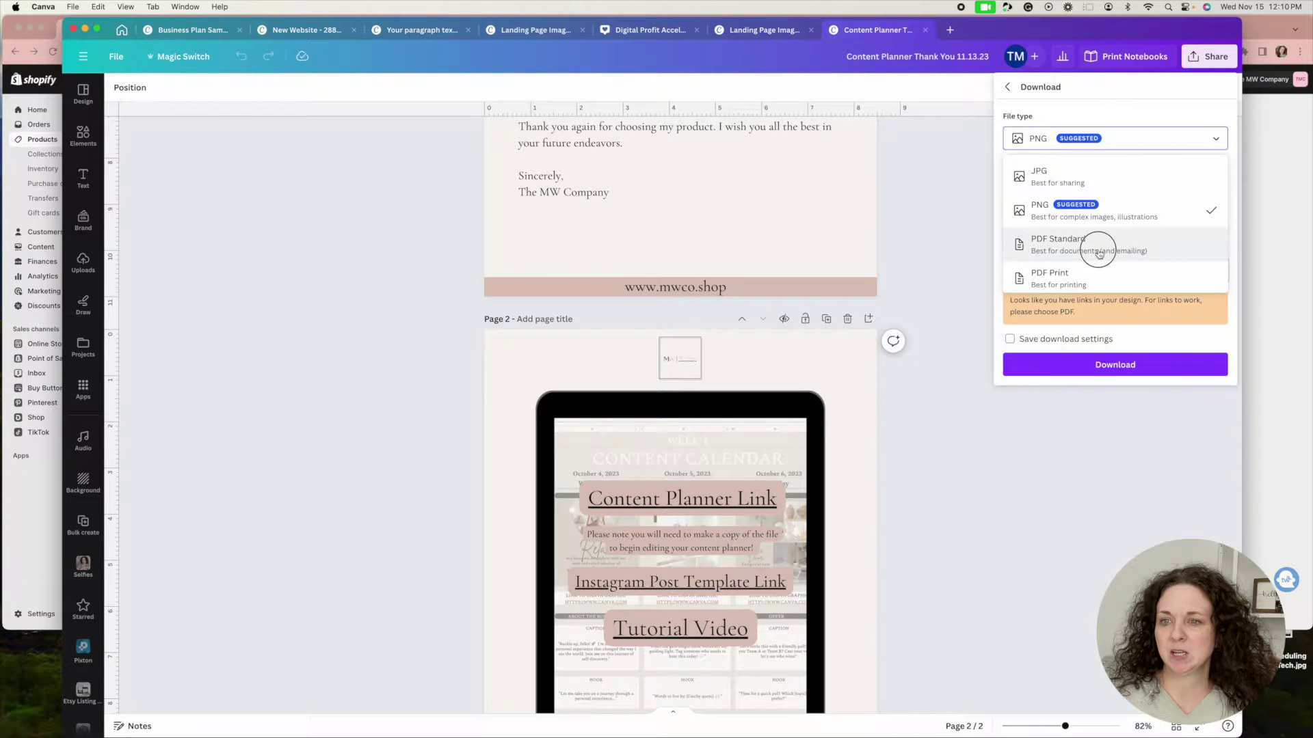
click(989, 445)
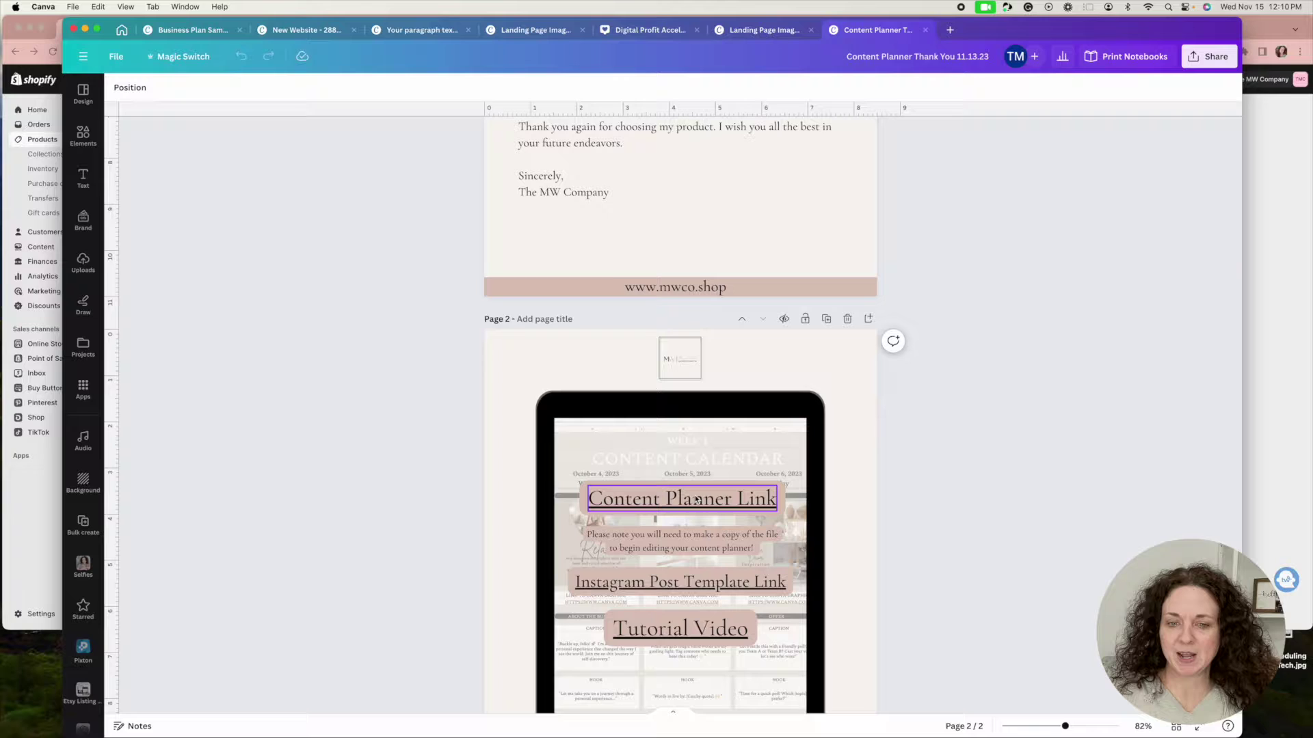
click(636, 540)
click(742, 499)
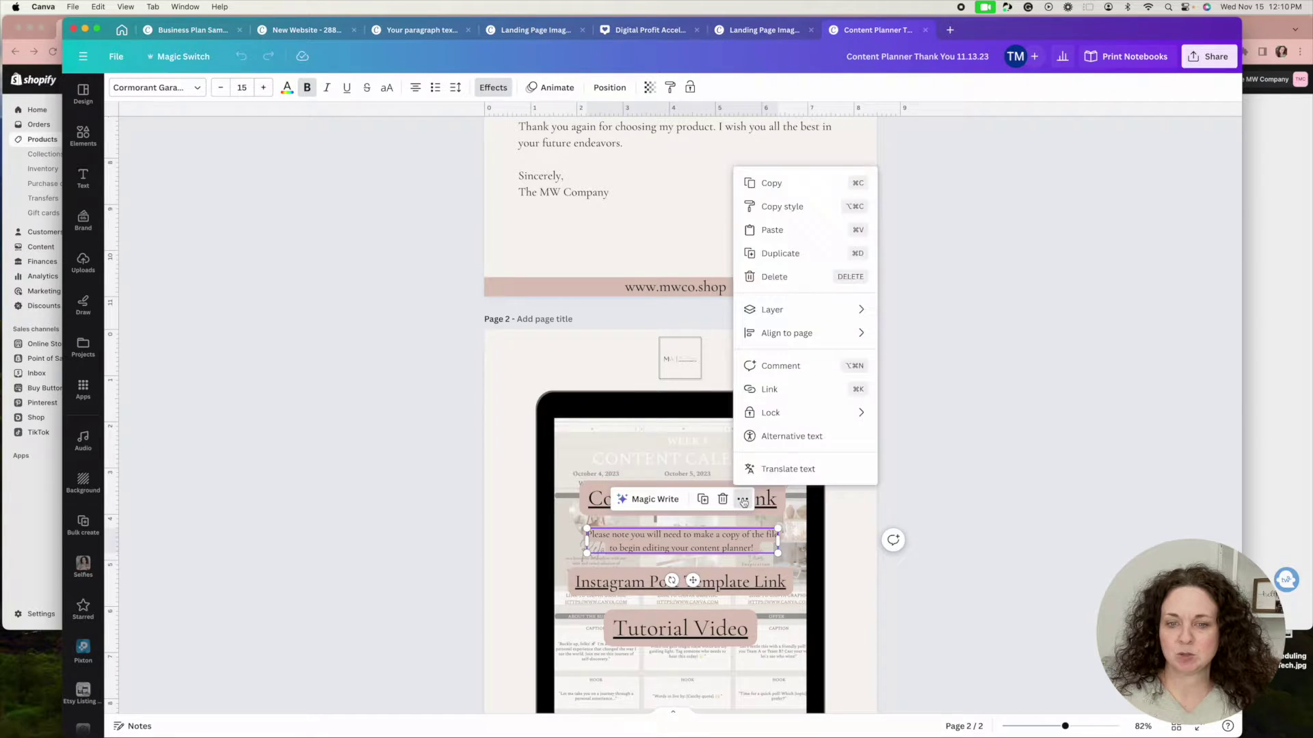
click(770, 390)
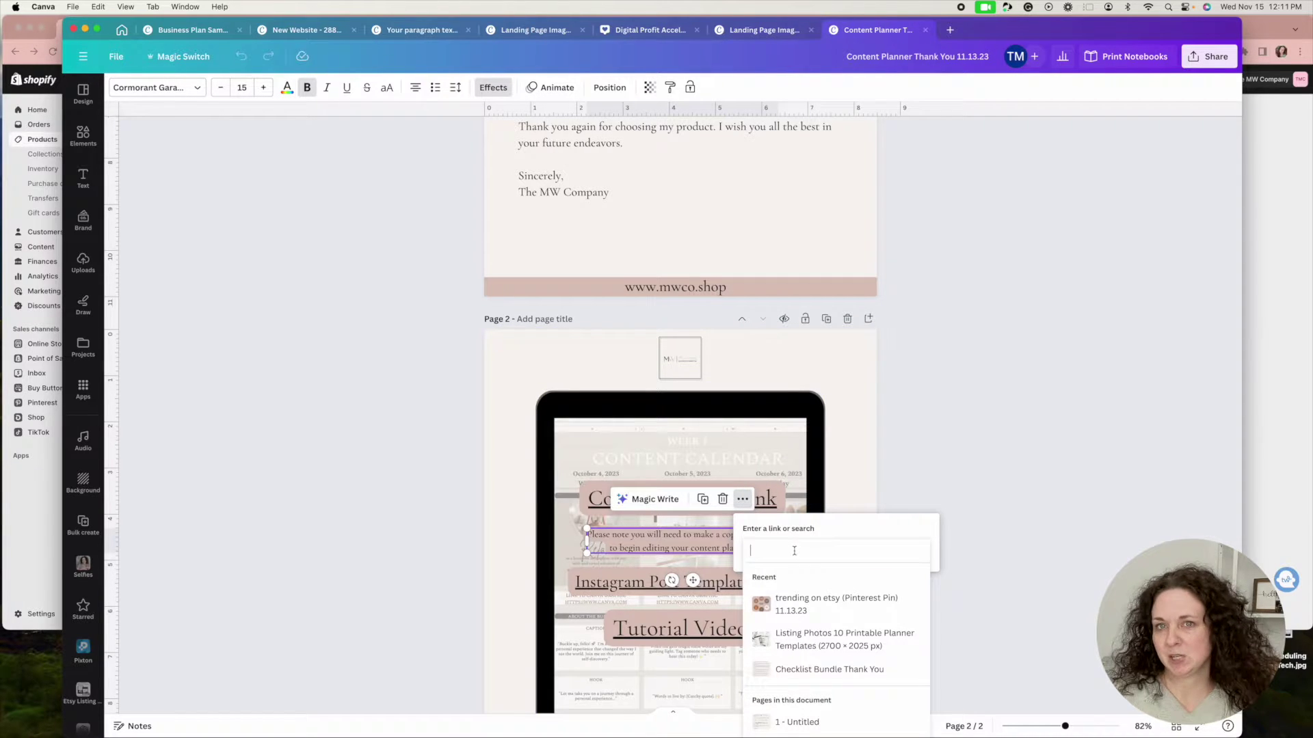
click(920, 463)
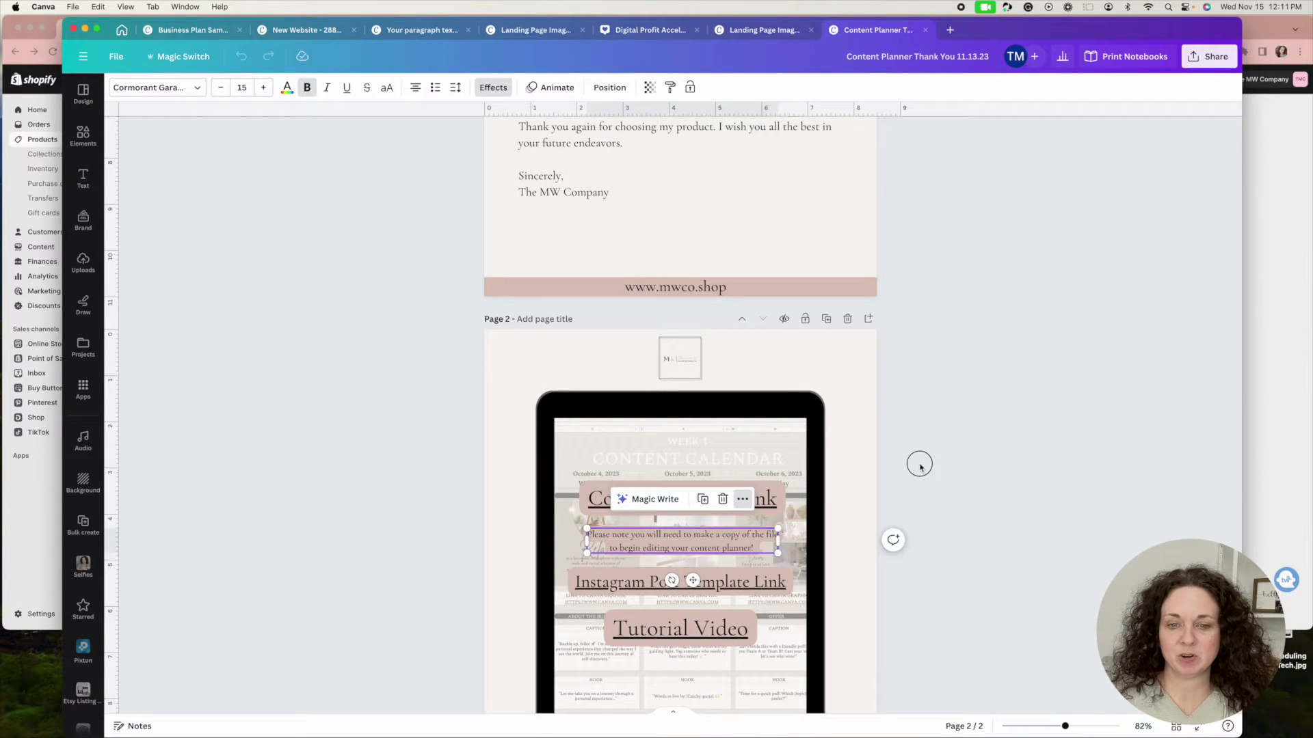
scroll(527, 330, up, 5)
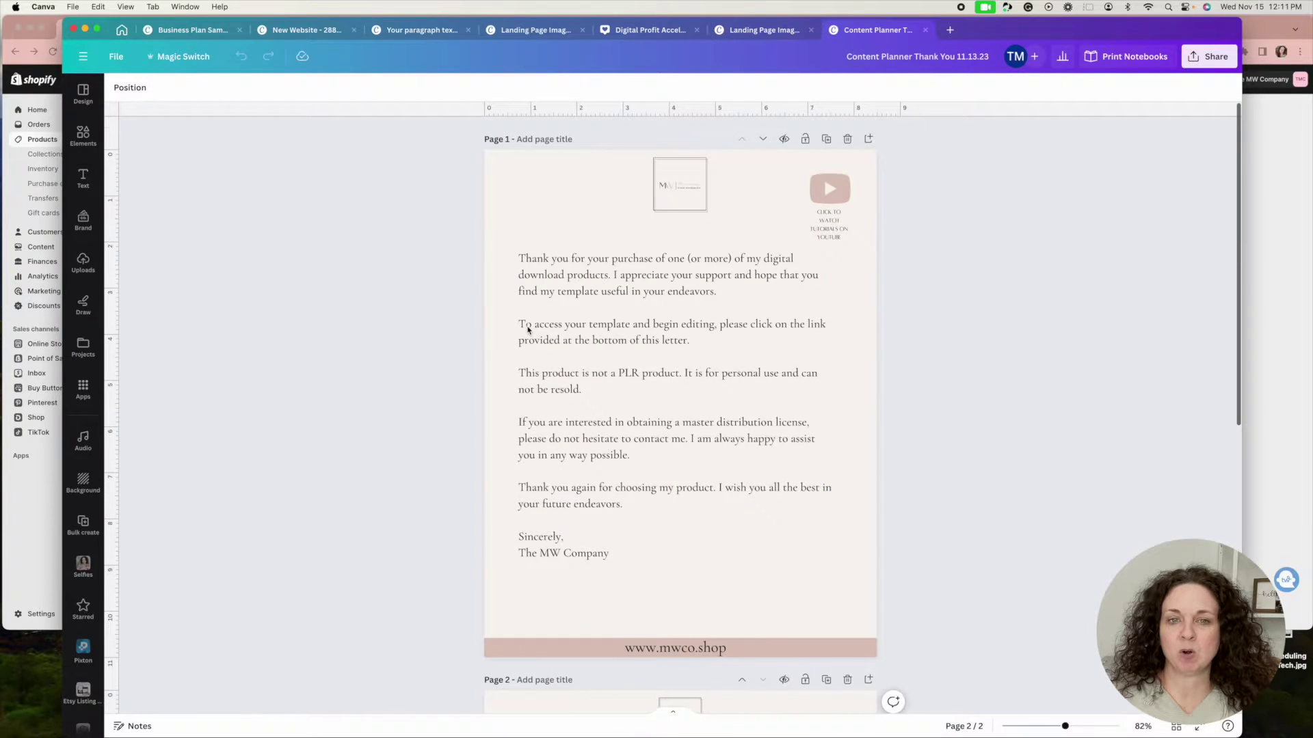
Back in Shopify, review the planner's Media, Pricing ($39.99), Inventory and Shipping sections, then return to the top
click(26, 525)
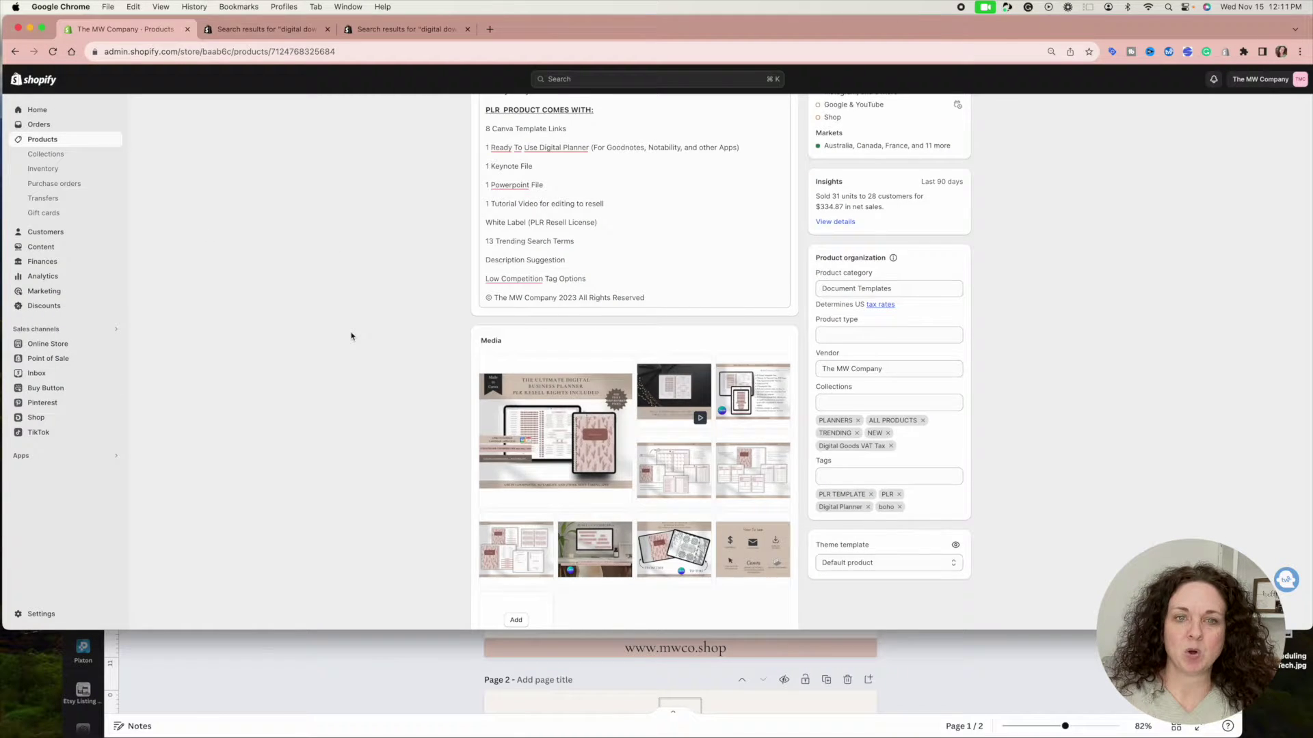
scroll(351, 335, up, 3)
scroll(629, 427, down, 4)
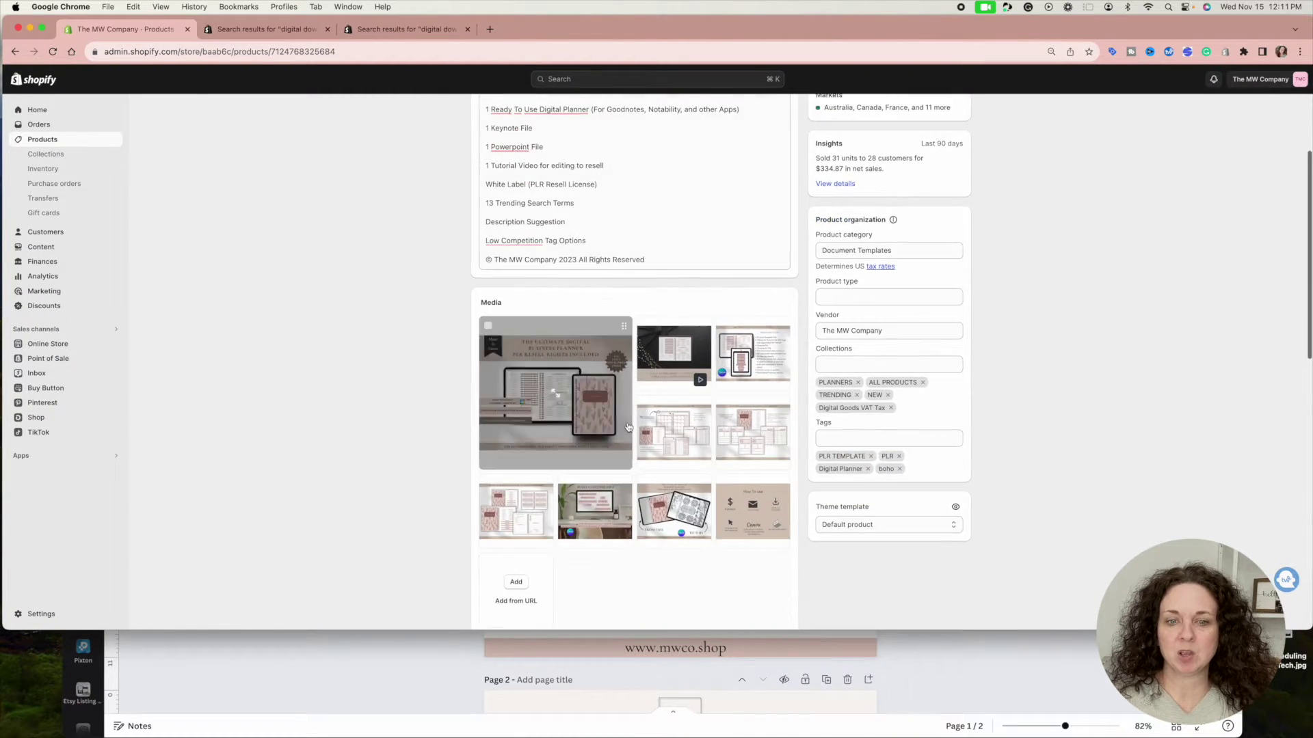
scroll(628, 427, down, 2)
scroll(801, 516, down, 3)
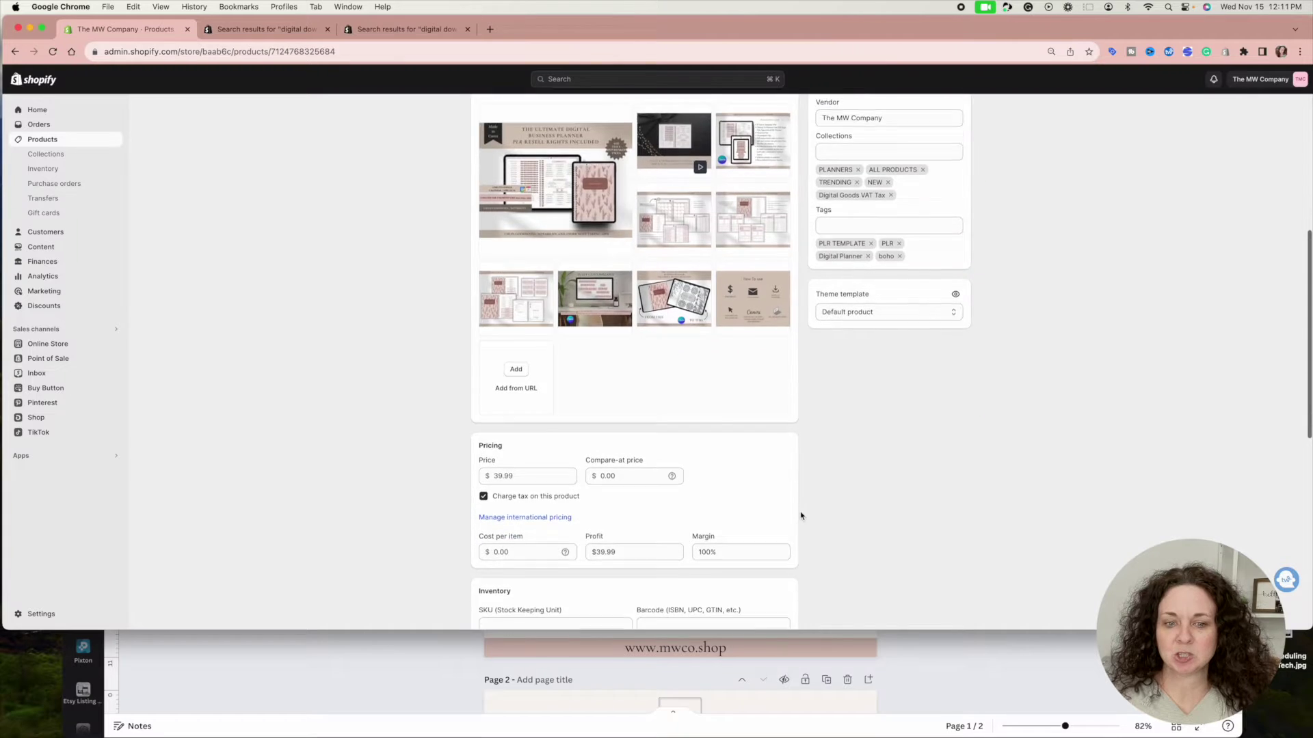
scroll(801, 515, down, 5)
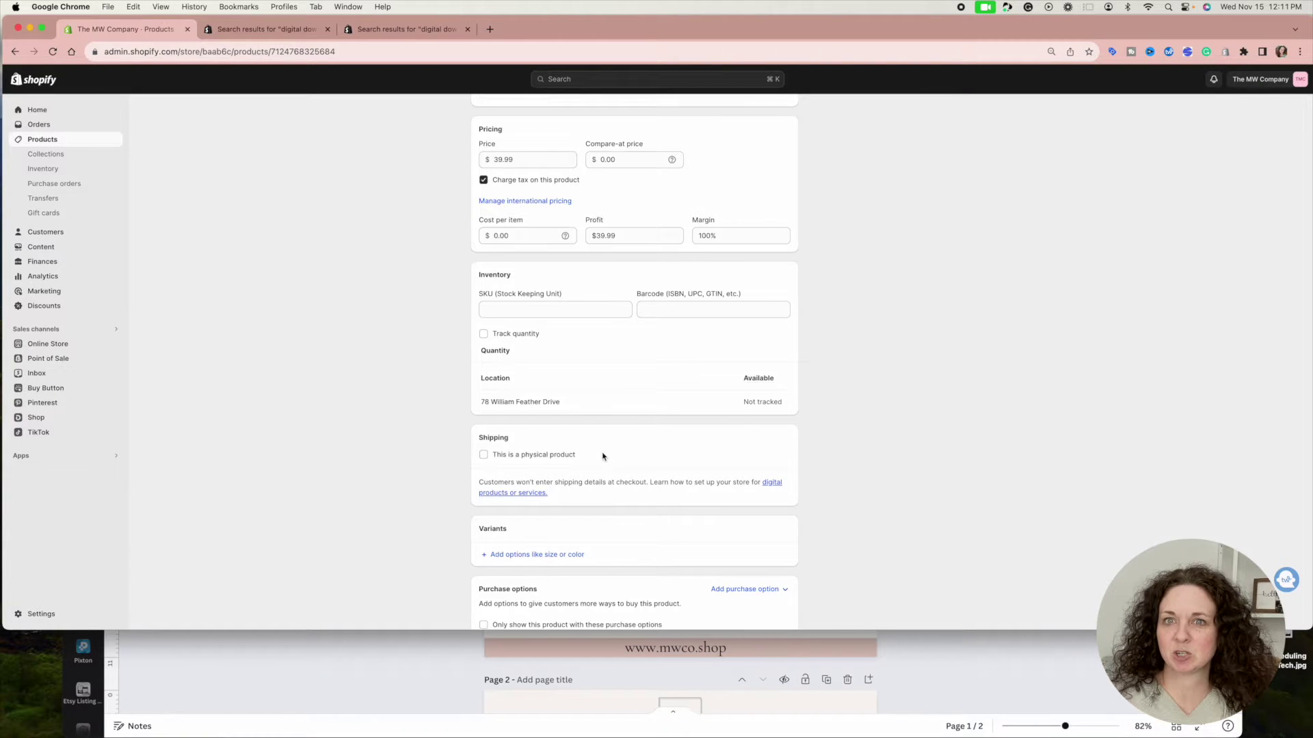
scroll(596, 495, down, 3)
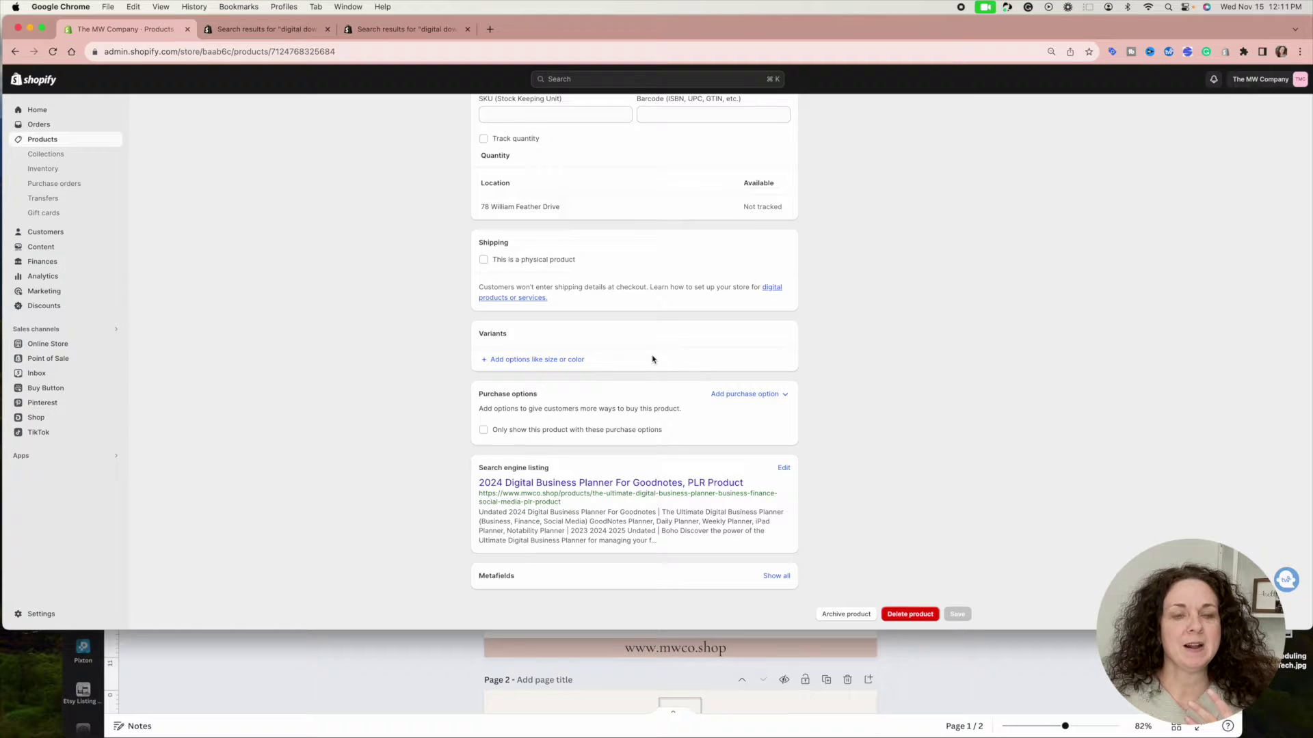
scroll(642, 332, up, 3)
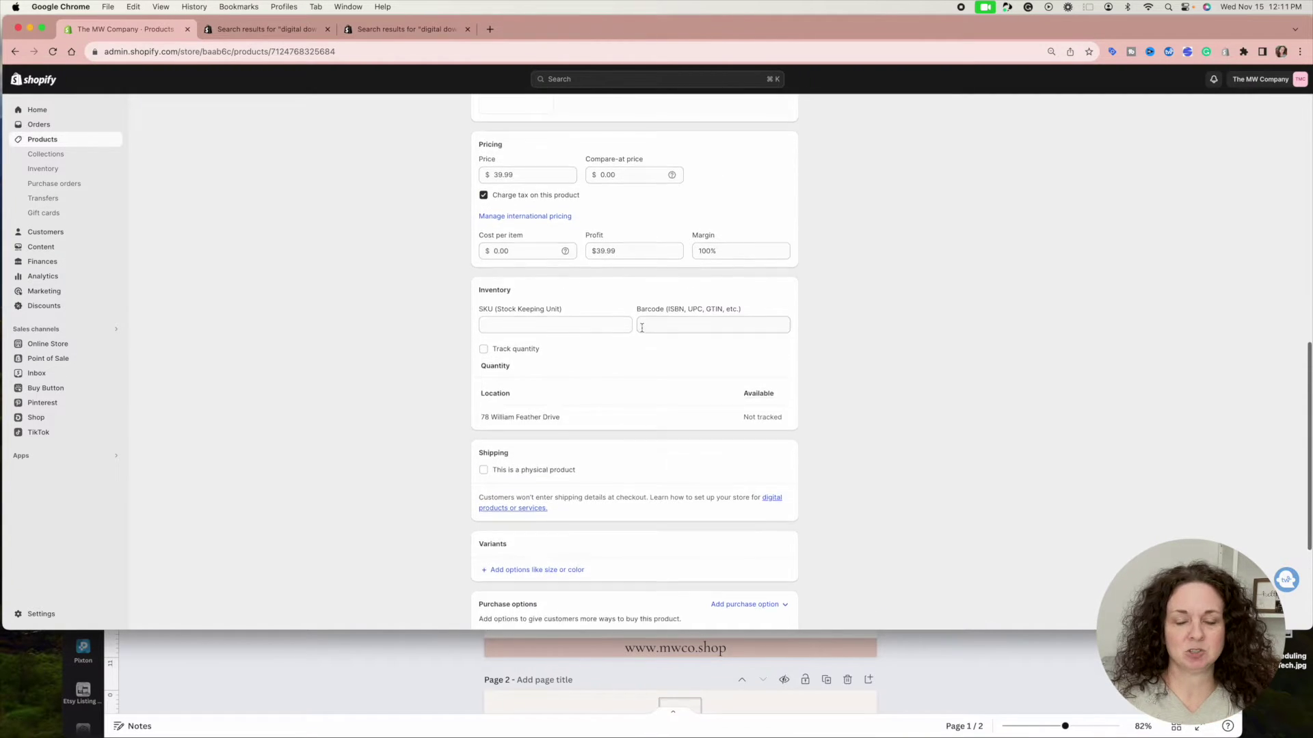
scroll(642, 328, up, 15)
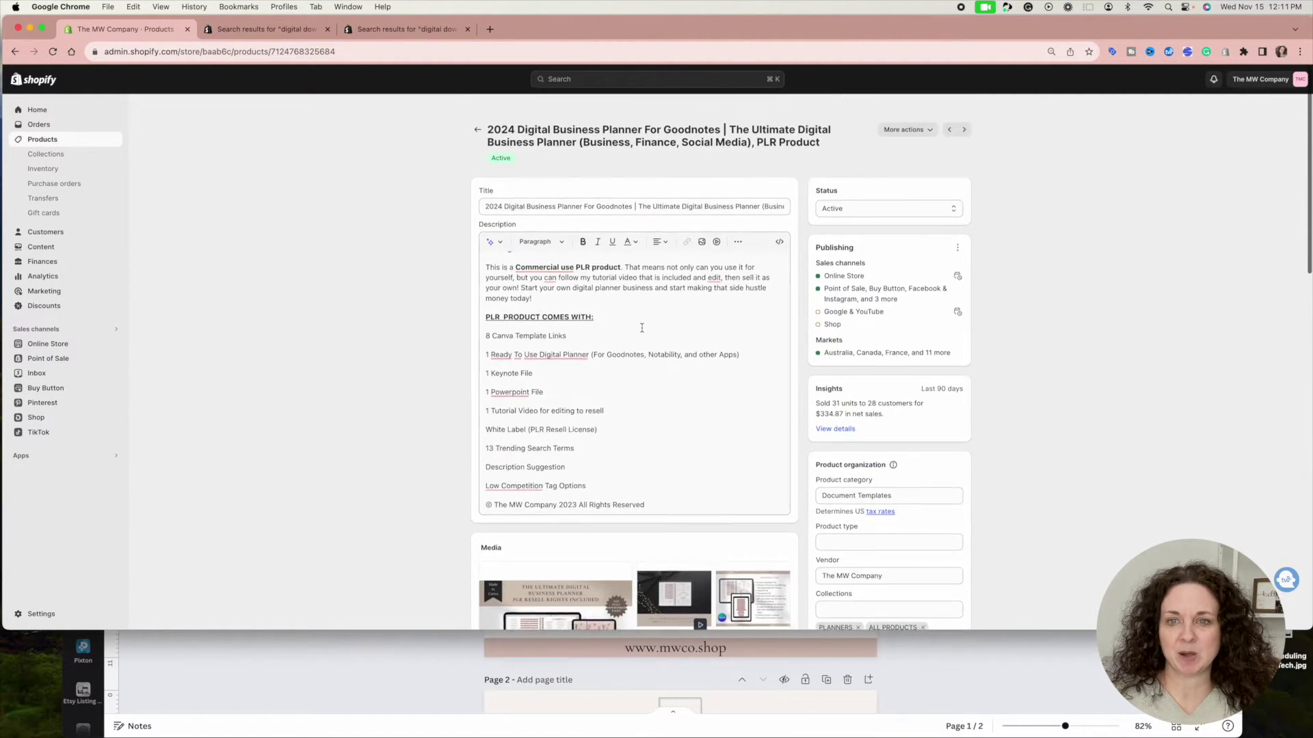
Go through the planner's Add digital file page and come back to its admin edit page via View in admin
click(903, 115)
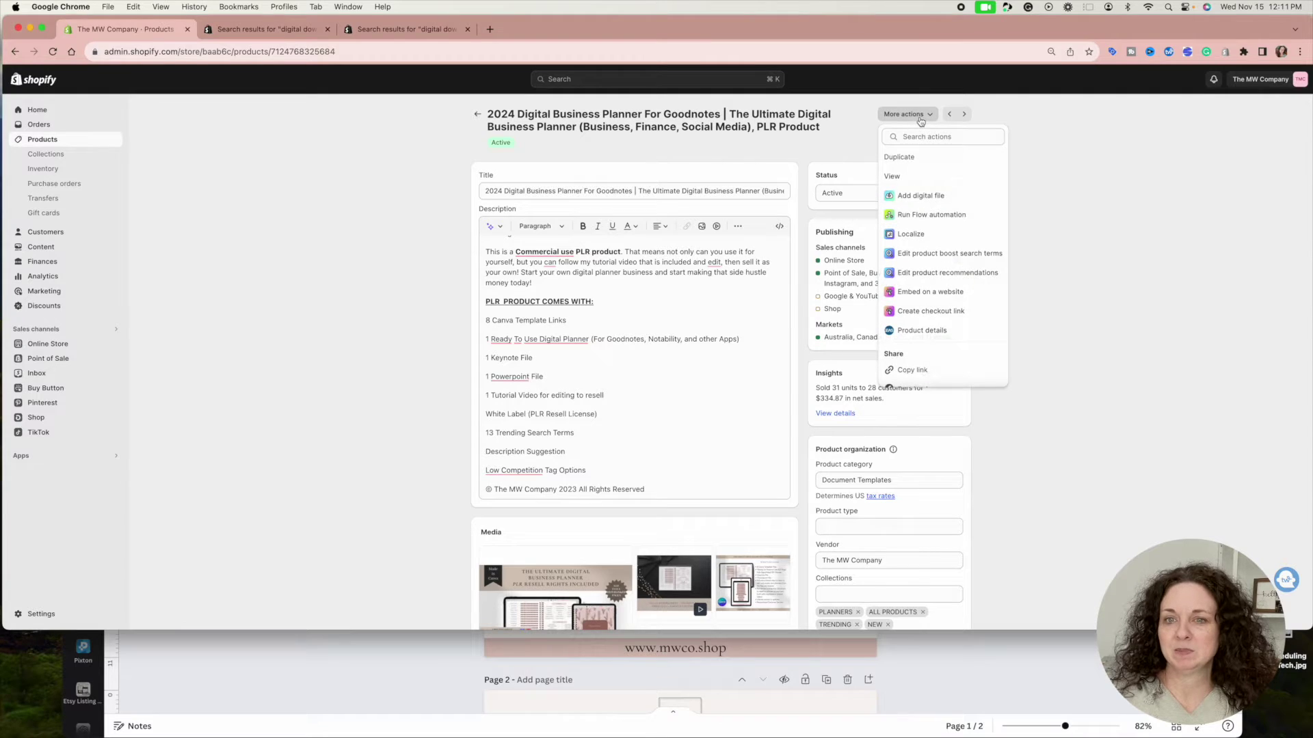
click(918, 198)
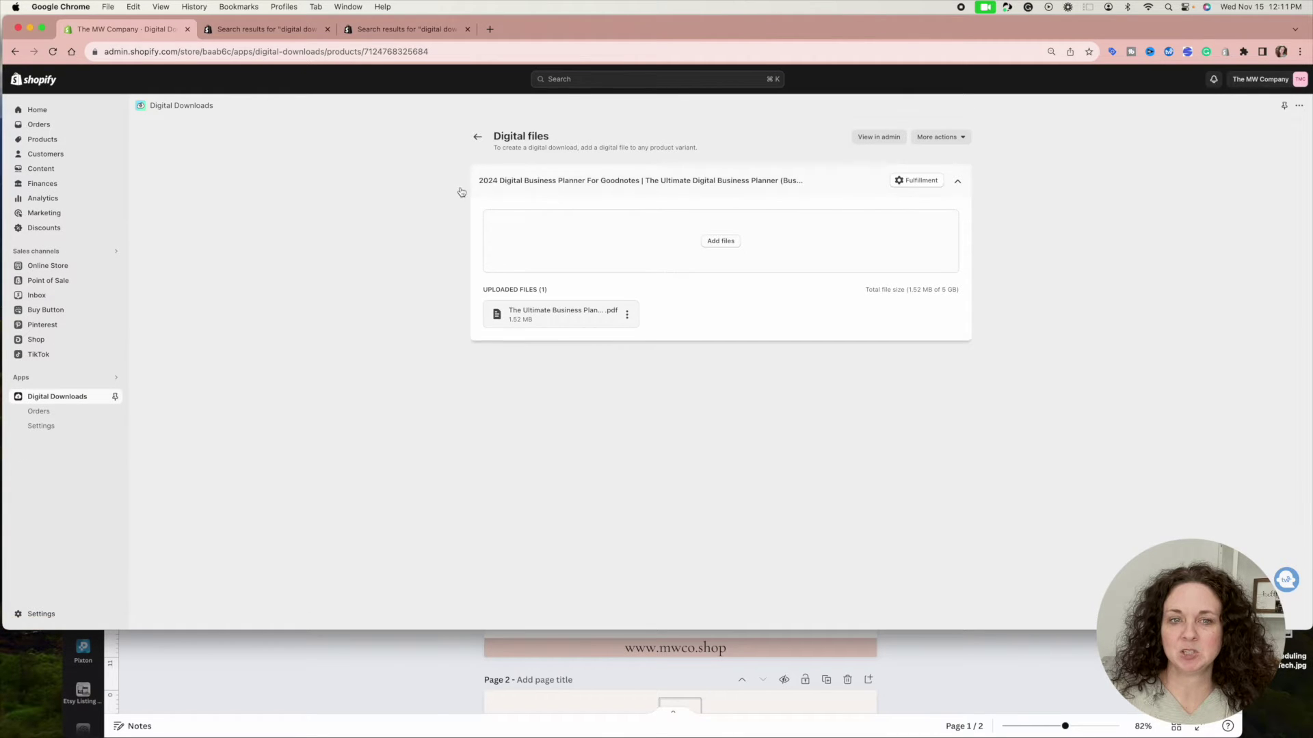
click(477, 137)
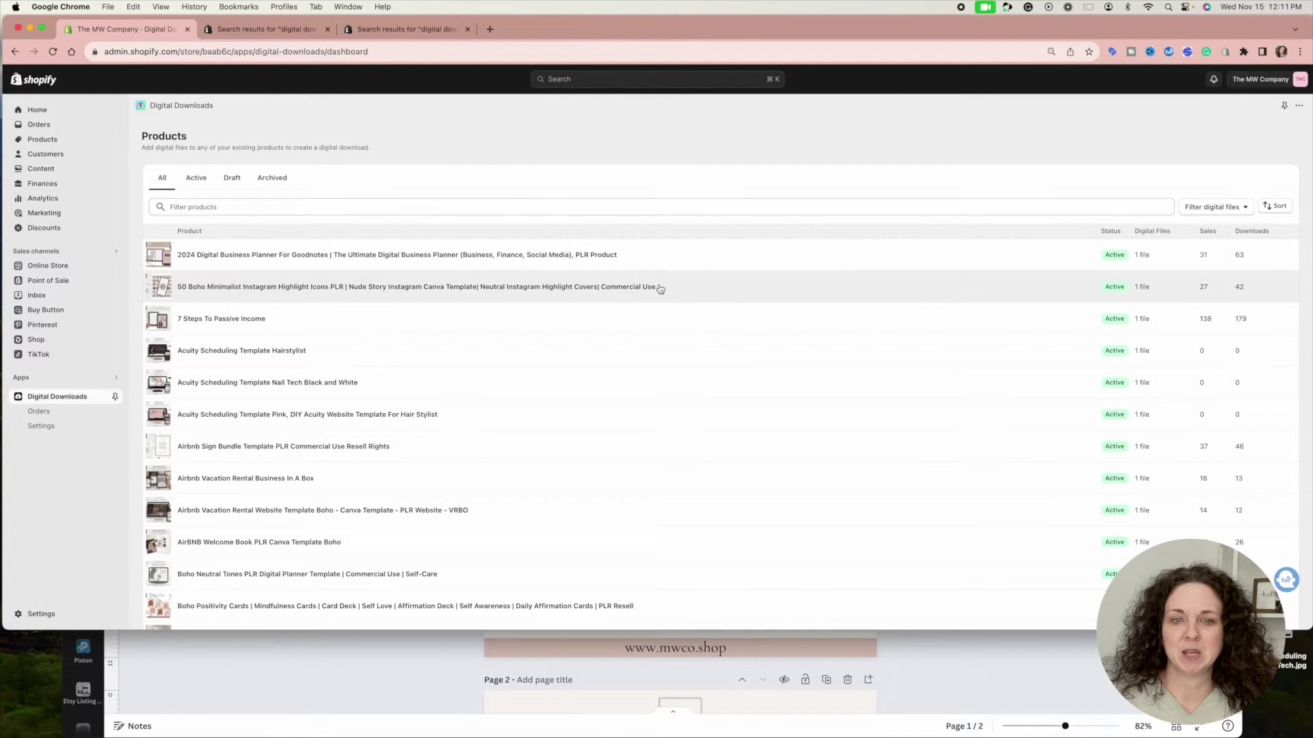
click(15, 52)
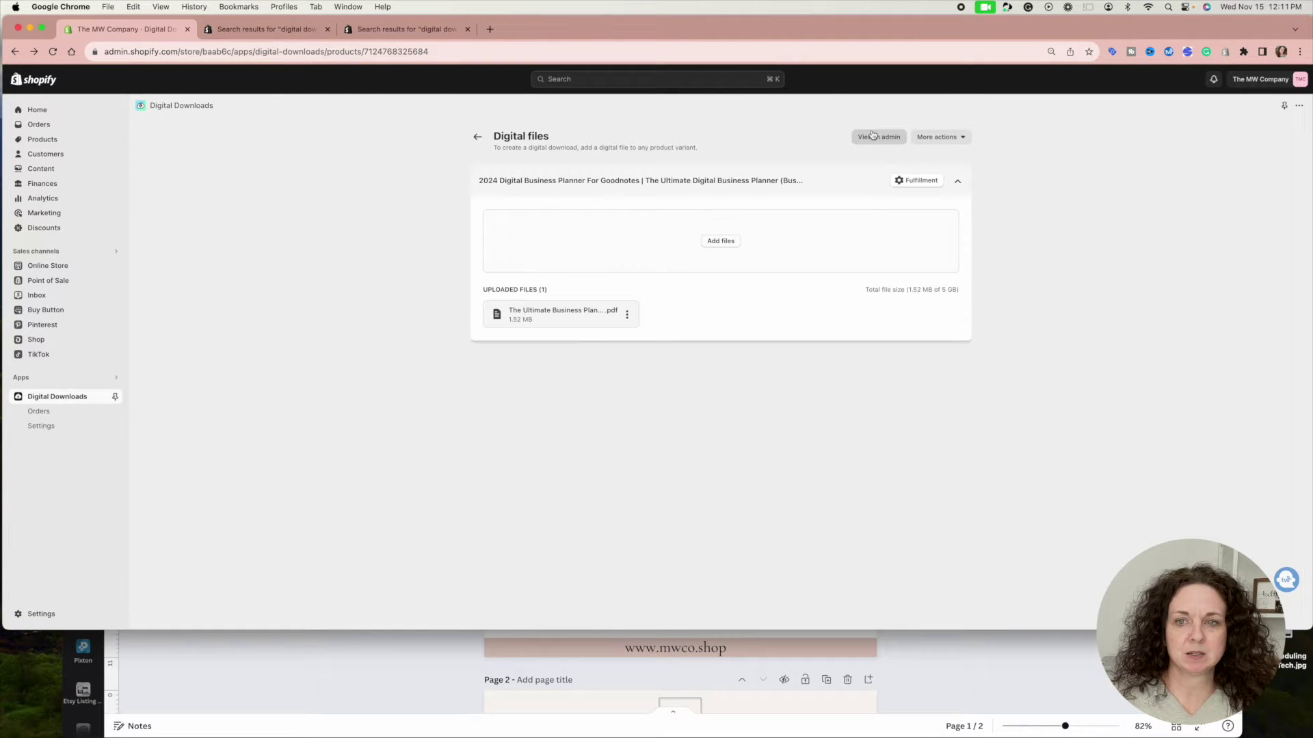
click(872, 136)
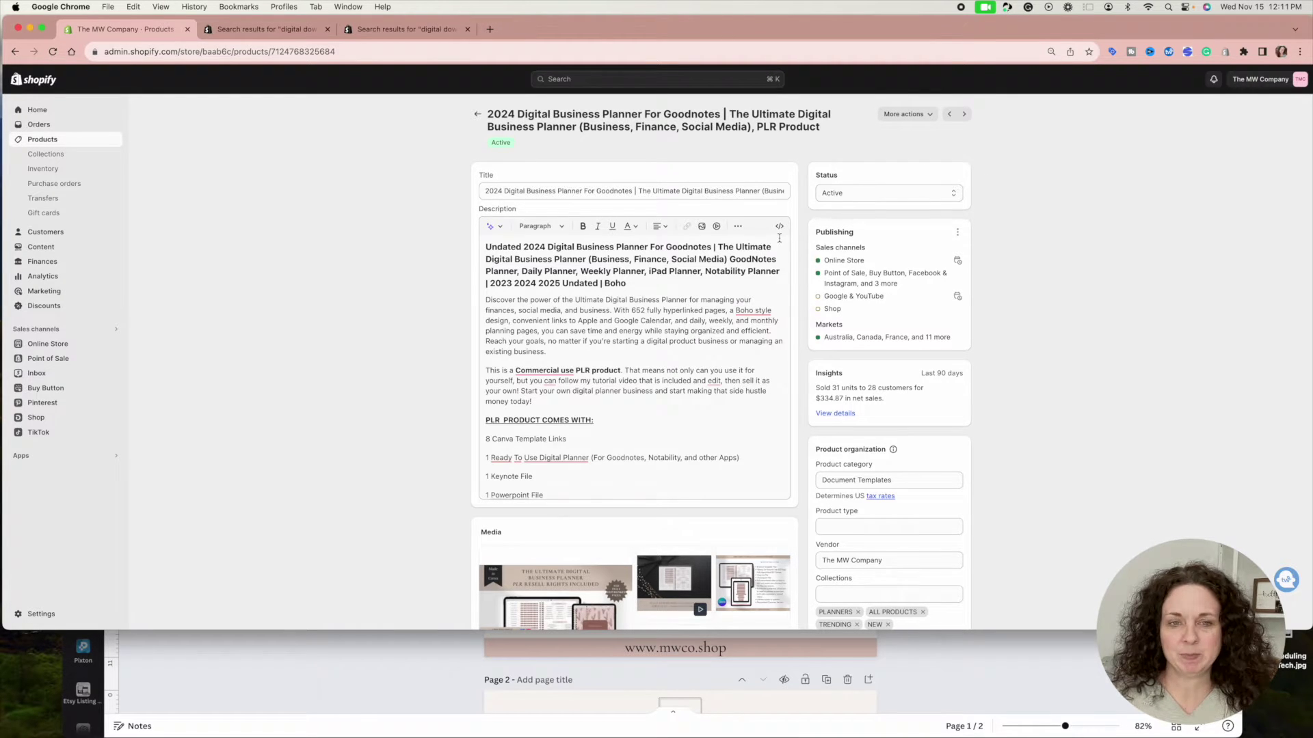
Look over the planner product page and display its Active and Draft status options
scroll(811, 301, down, 10)
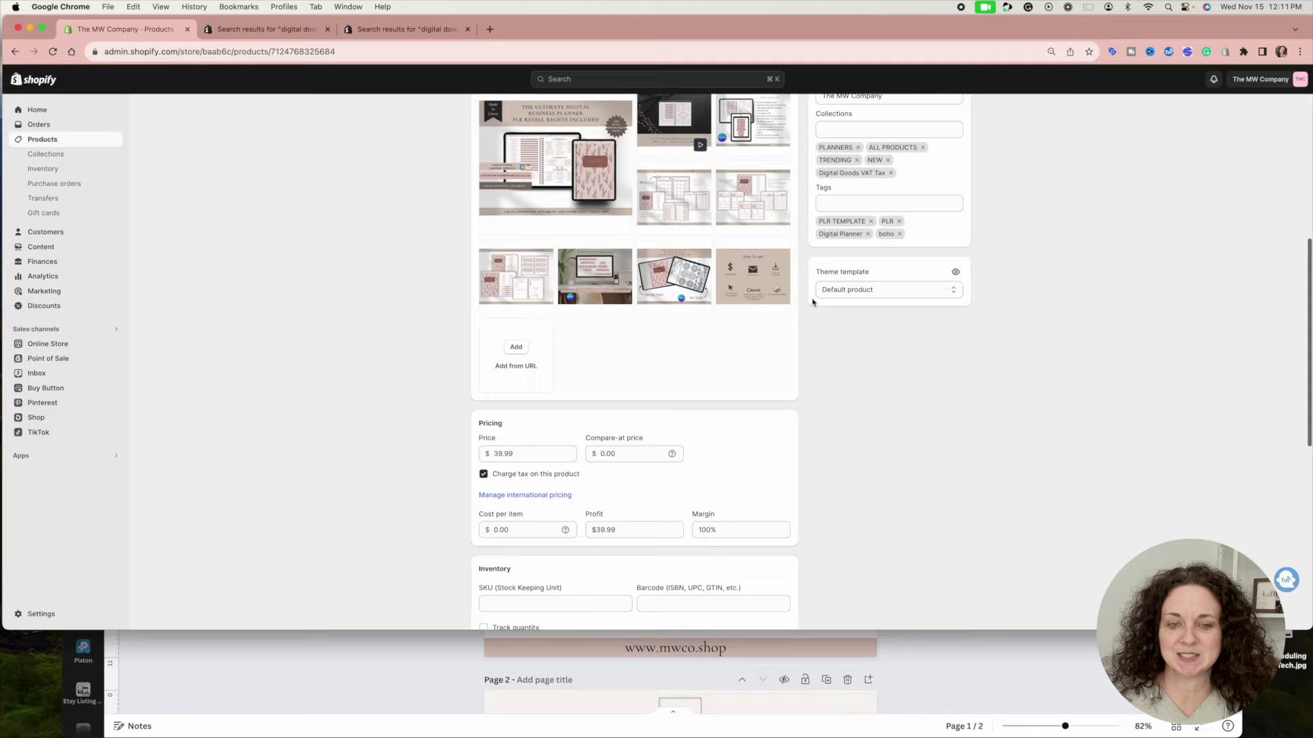
scroll(814, 301, up, 10)
scroll(814, 301, down, 1)
click(871, 192)
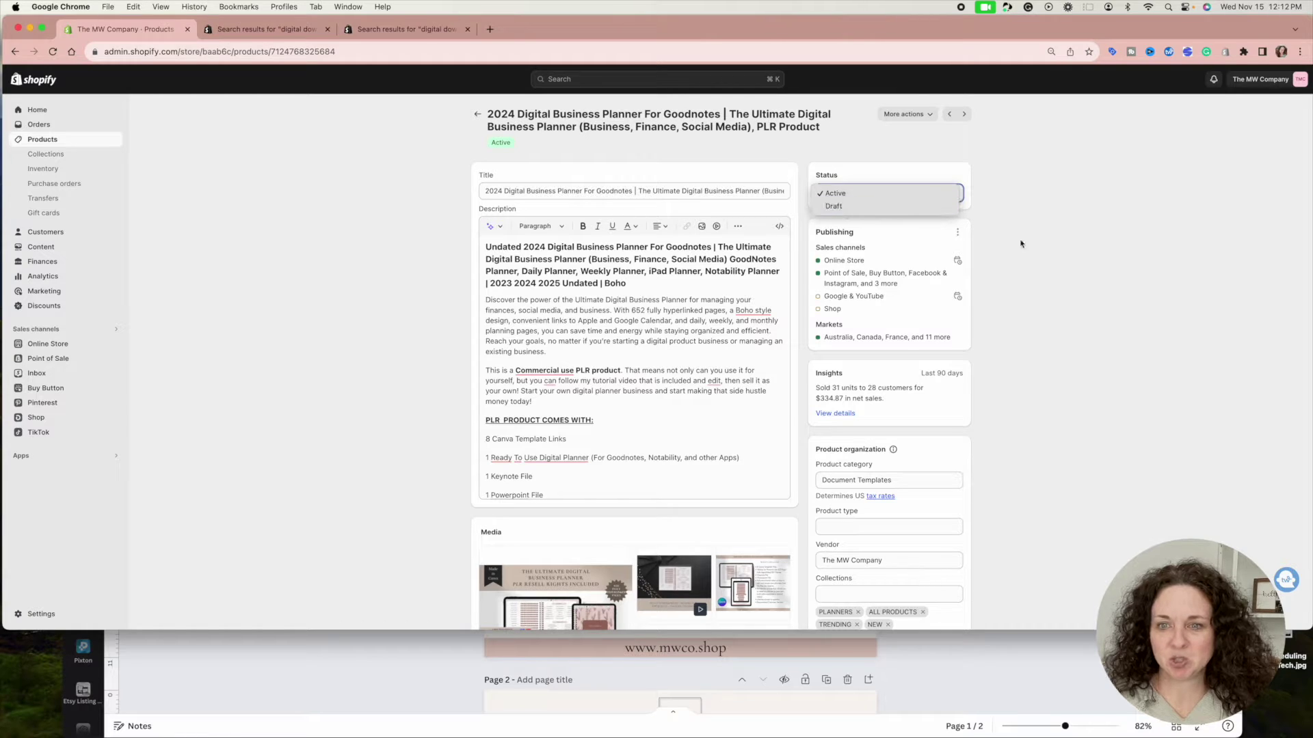
Leave the planner Active and go to its Digital Downloads files page via More actions > Add digital file
click(1048, 257)
click(909, 115)
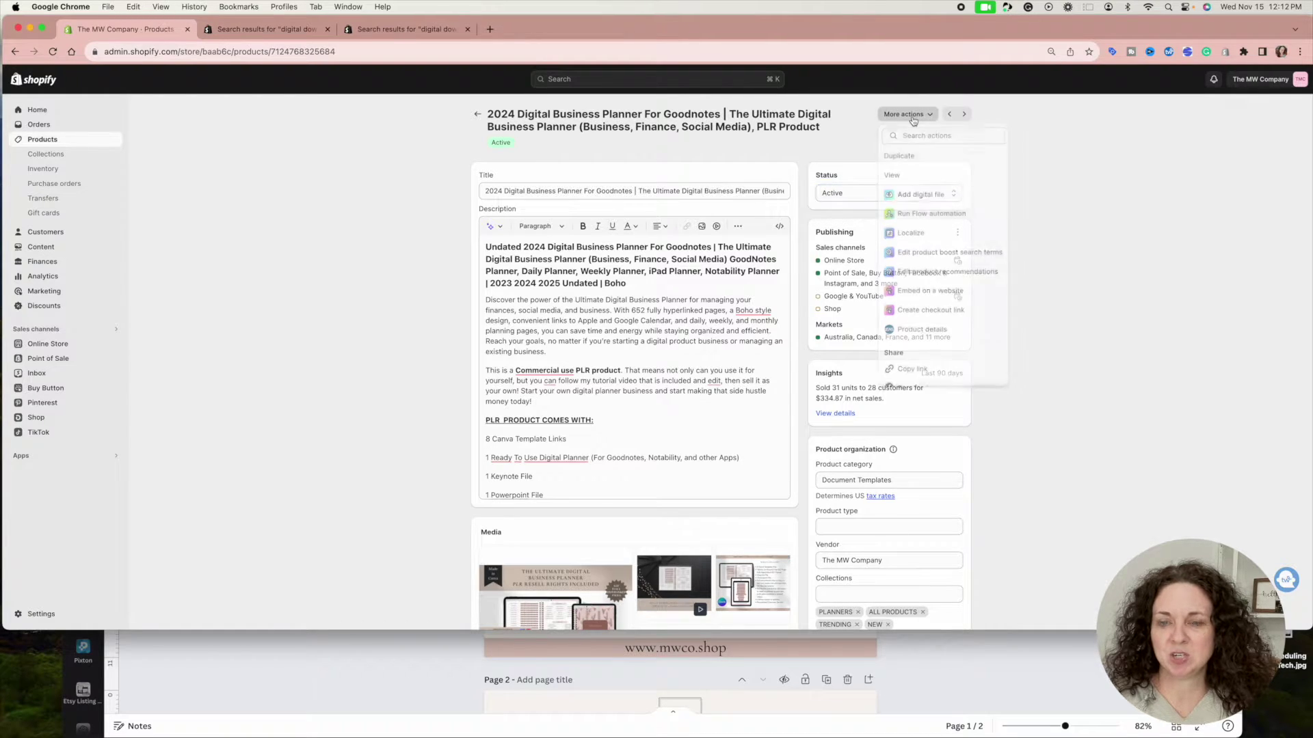
click(929, 197)
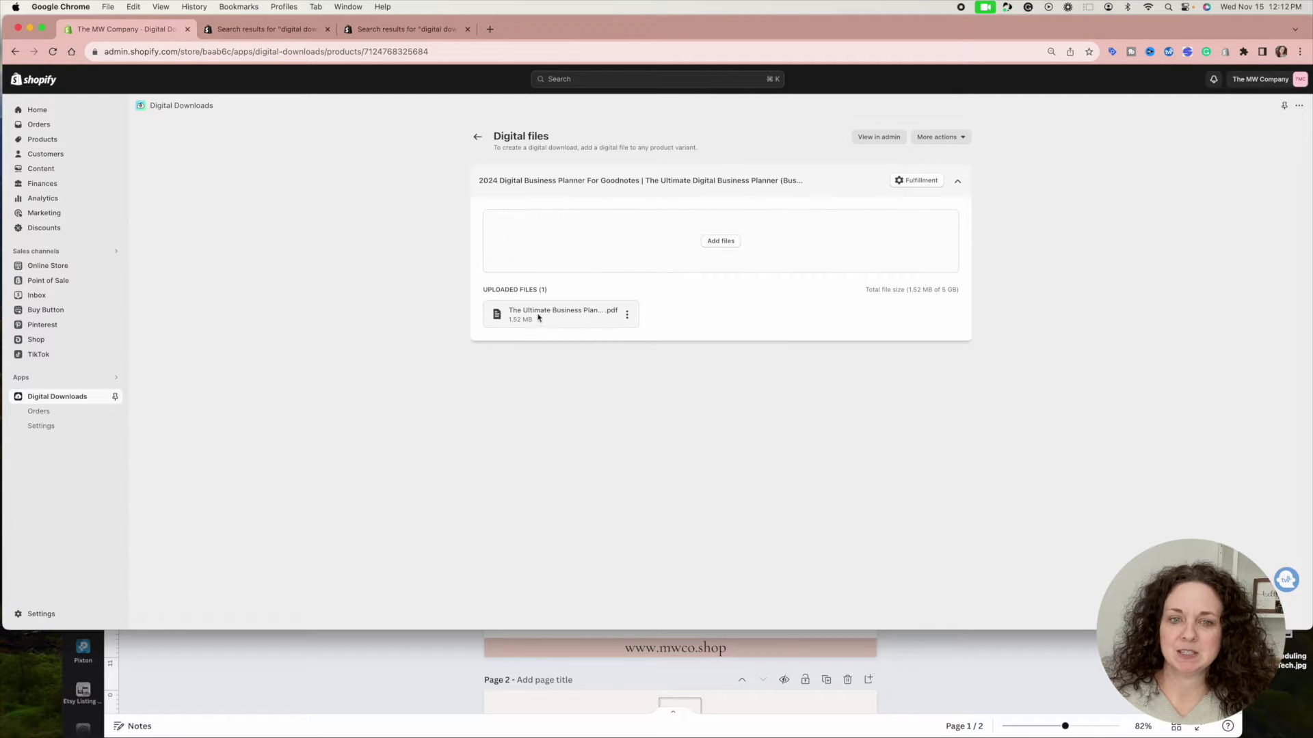
Glance at the Canva thank-you design, then return to the planner's product admin page via View in admin
click(430, 653)
click(26, 536)
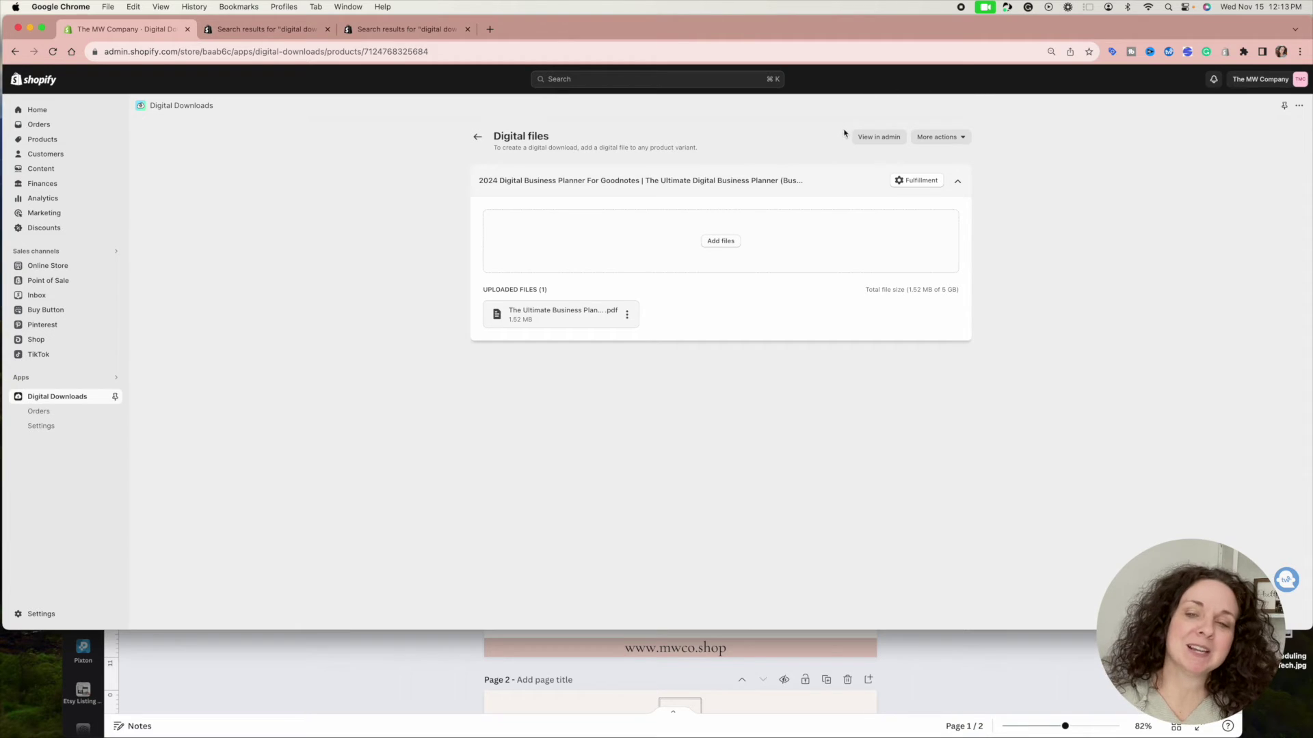
click(878, 138)
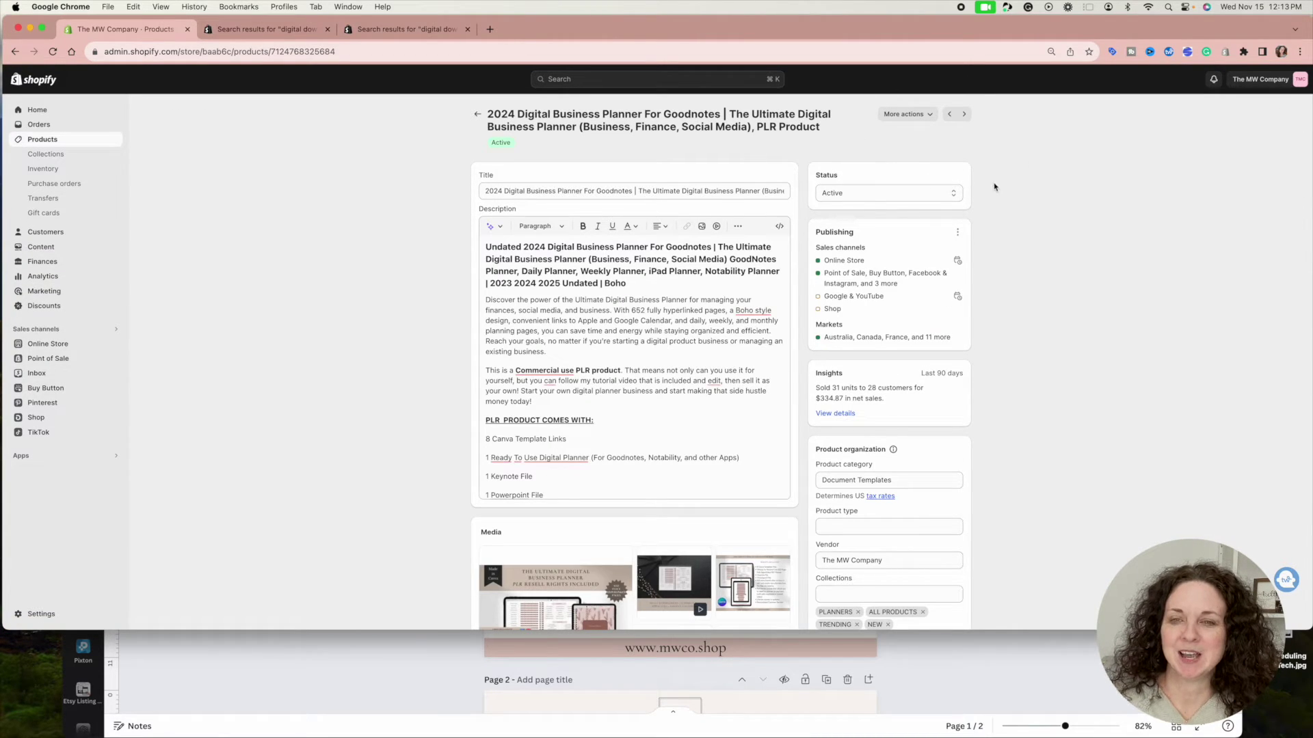
click(891, 198)
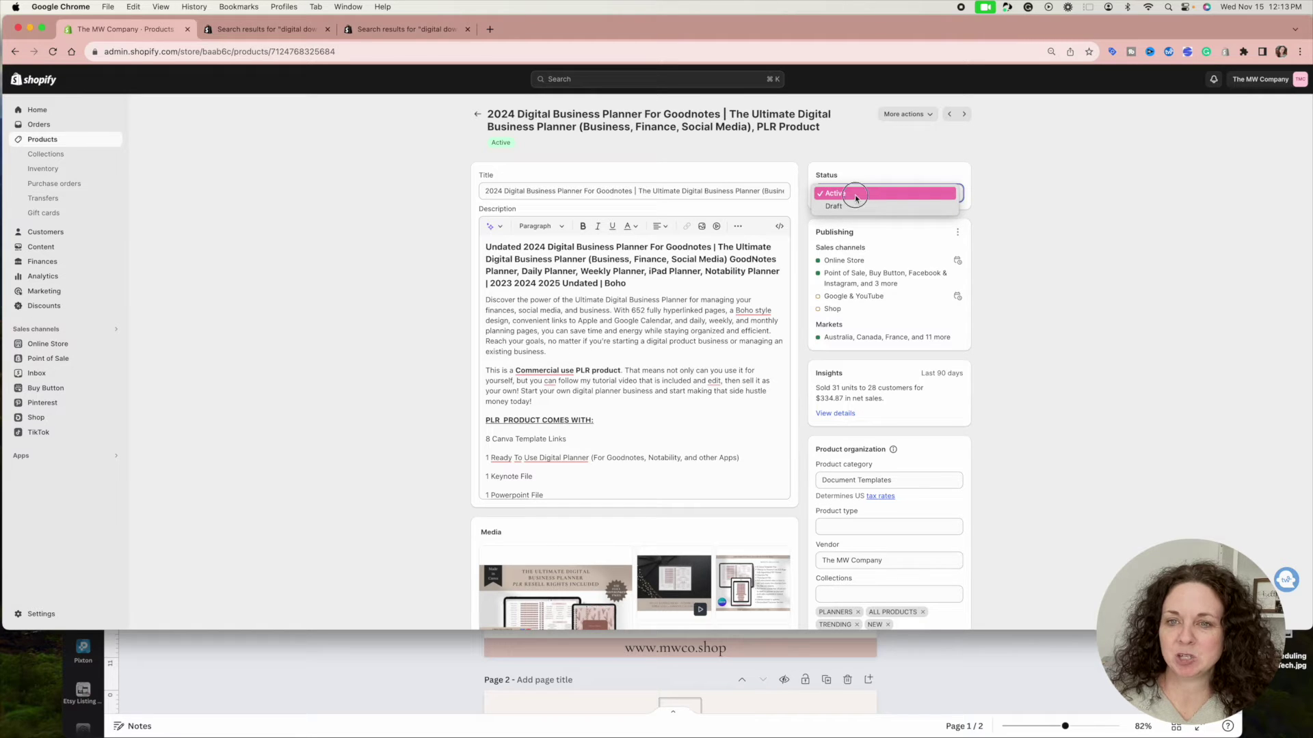
click(855, 193)
scroll(1021, 329, down, 20)
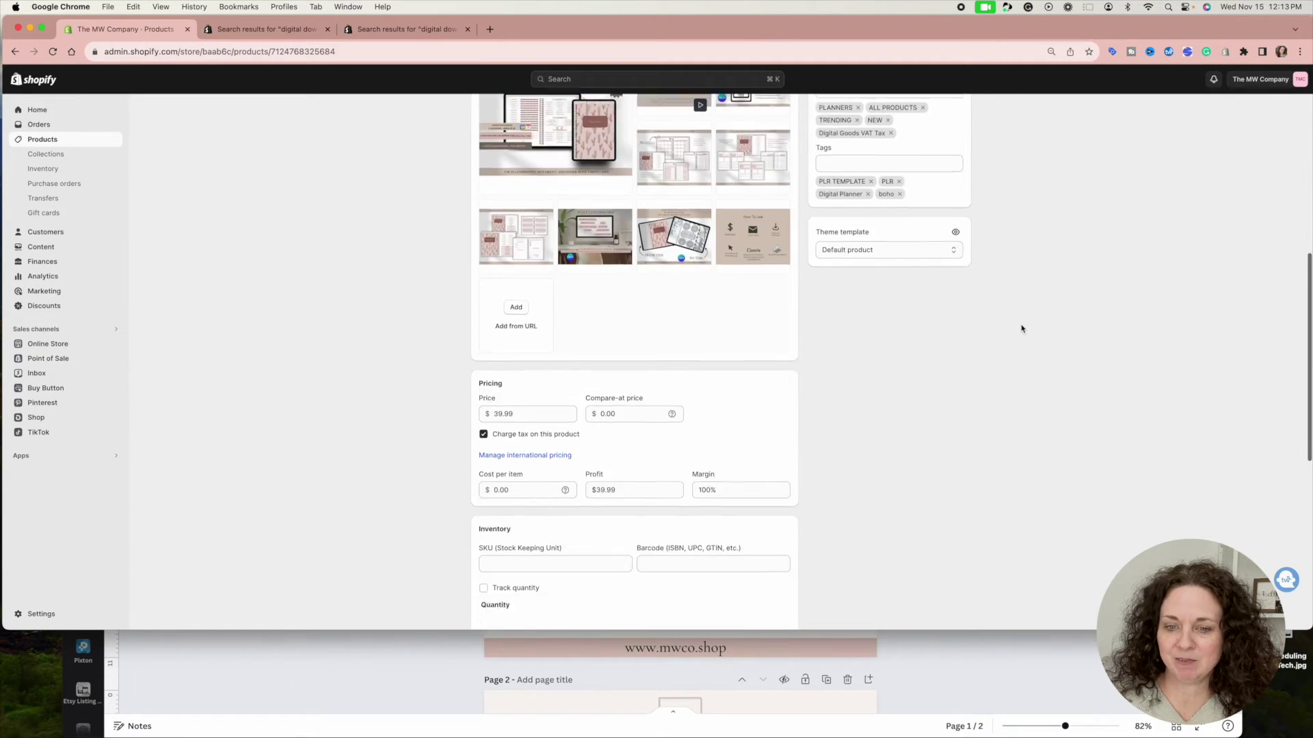
scroll(920, 353, up, 20)
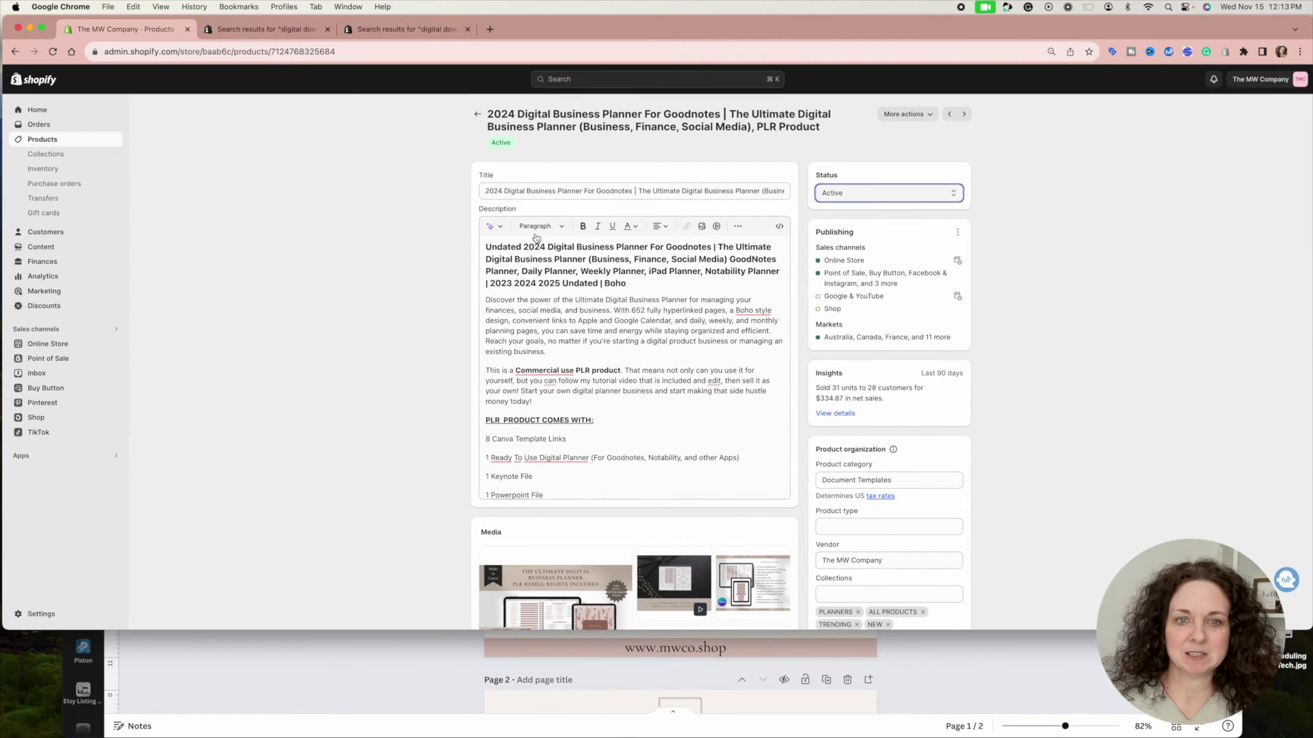
scroll(424, 357, down, 10)
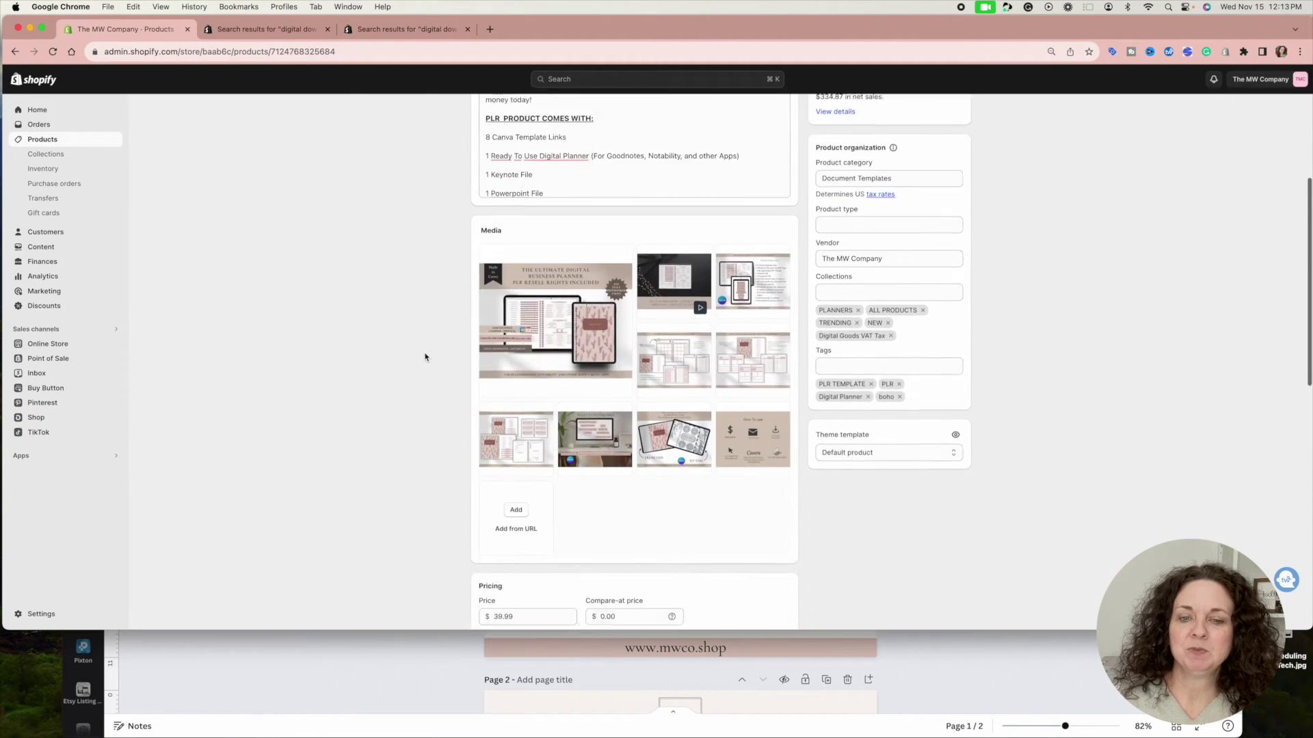
scroll(425, 357, down, 5)
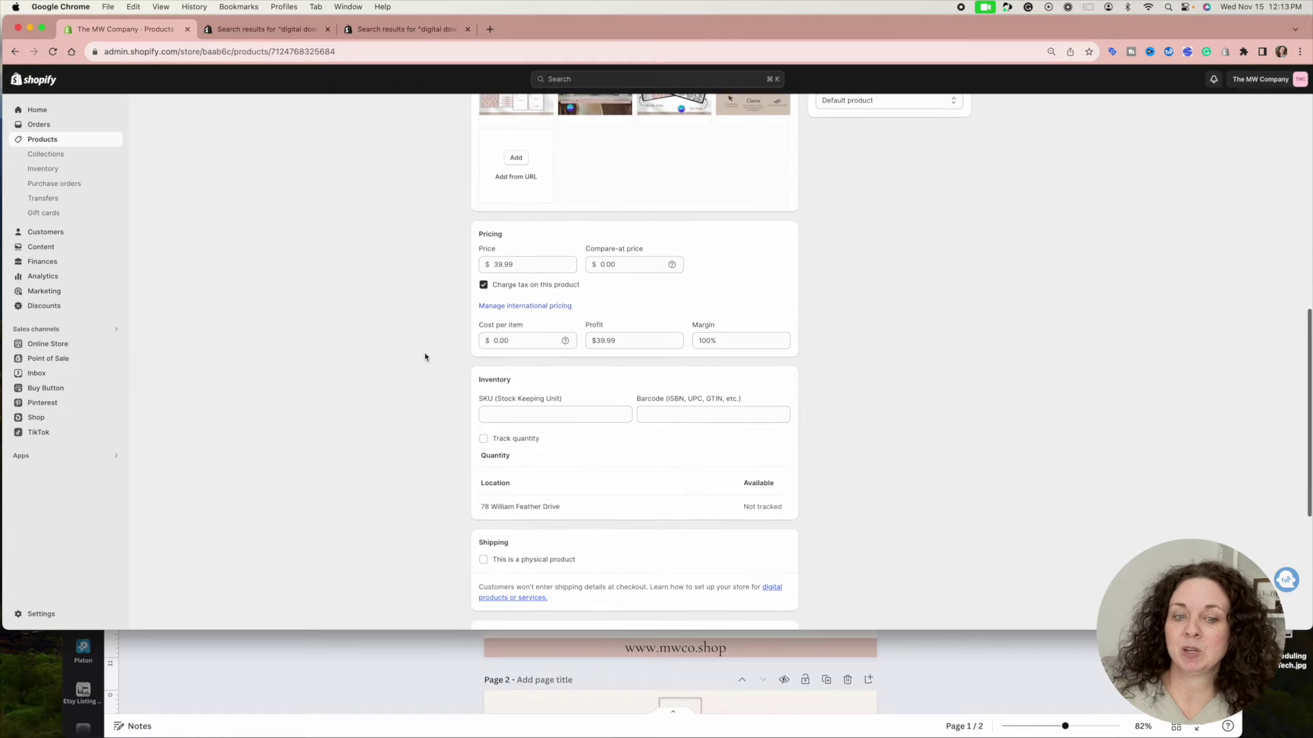
scroll(424, 357, up, 3)
scroll(425, 357, up, 5)
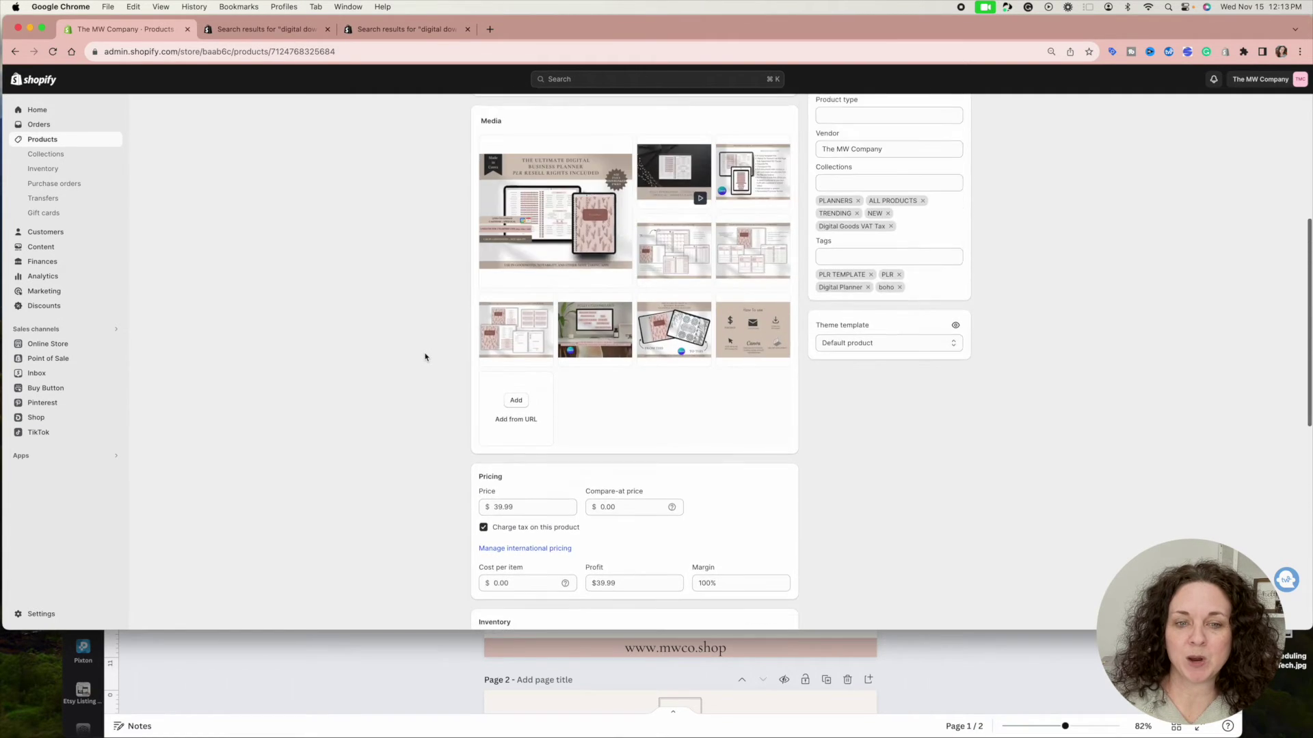
scroll(424, 357, down, 10)
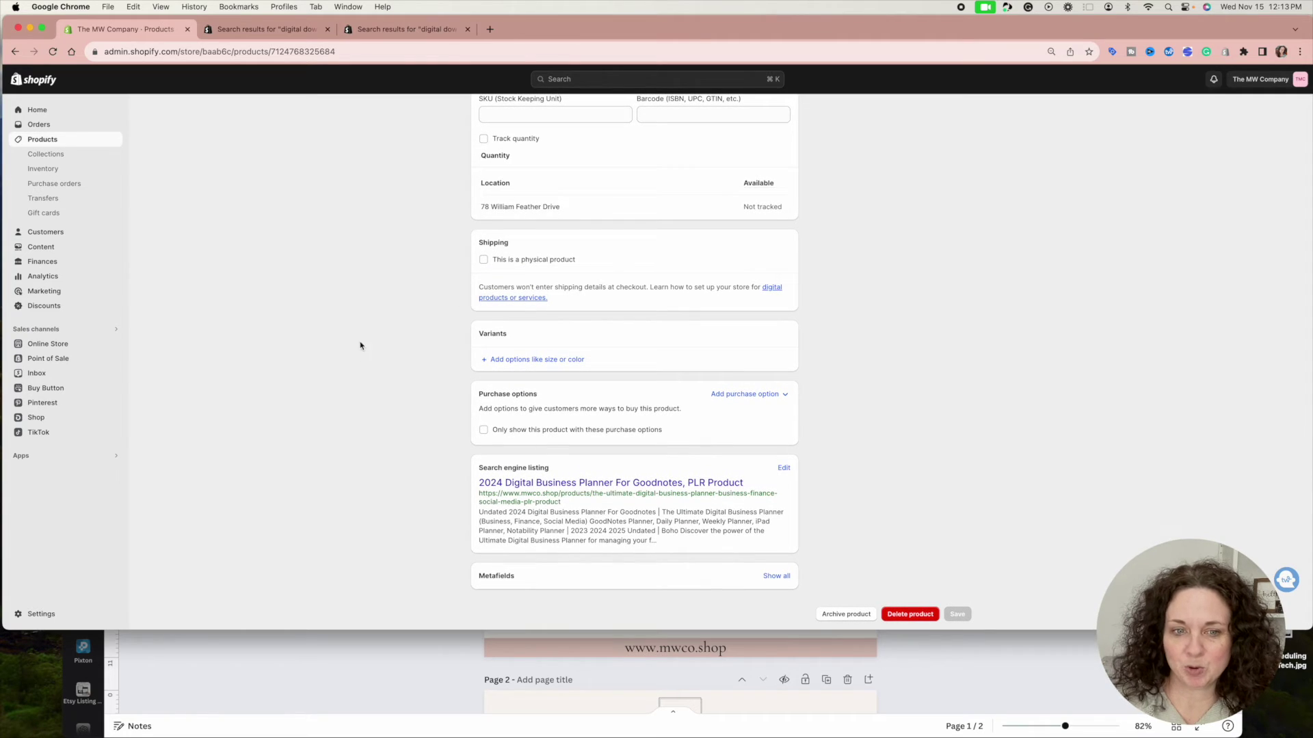
click(507, 360)
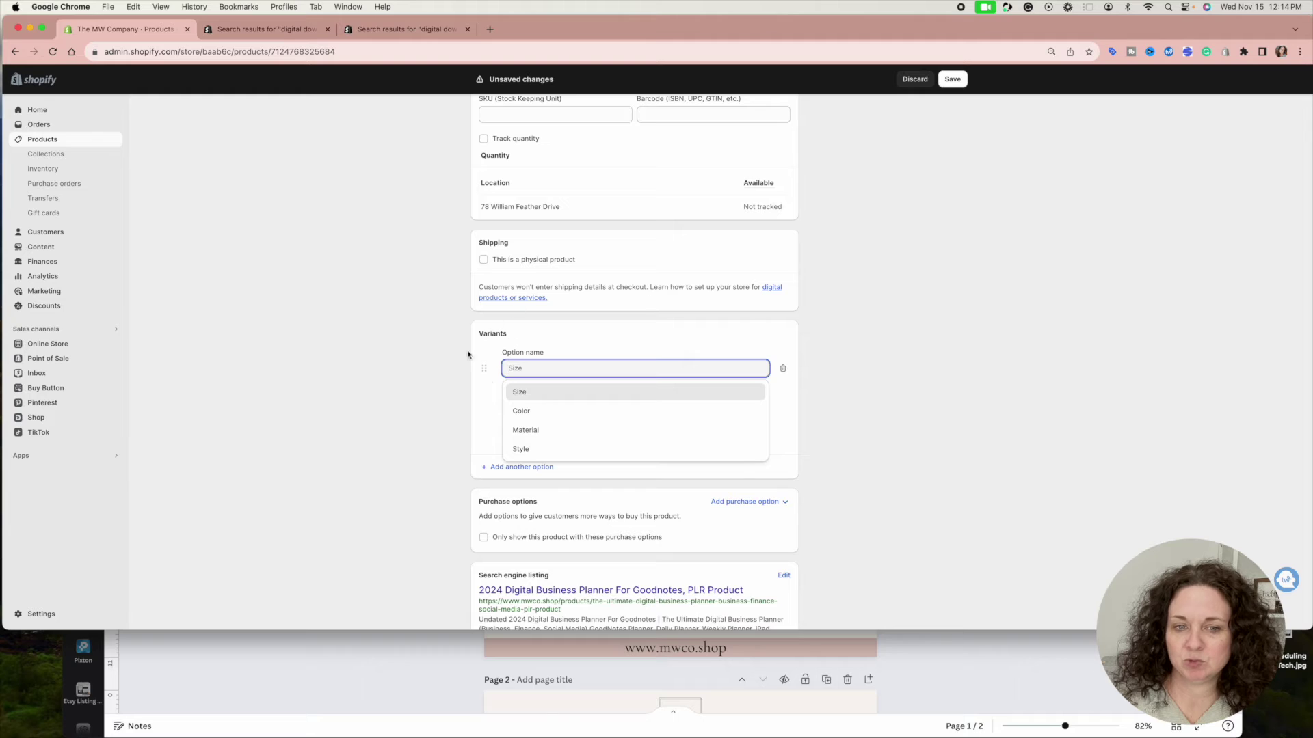
scroll(516, 333, up, 10)
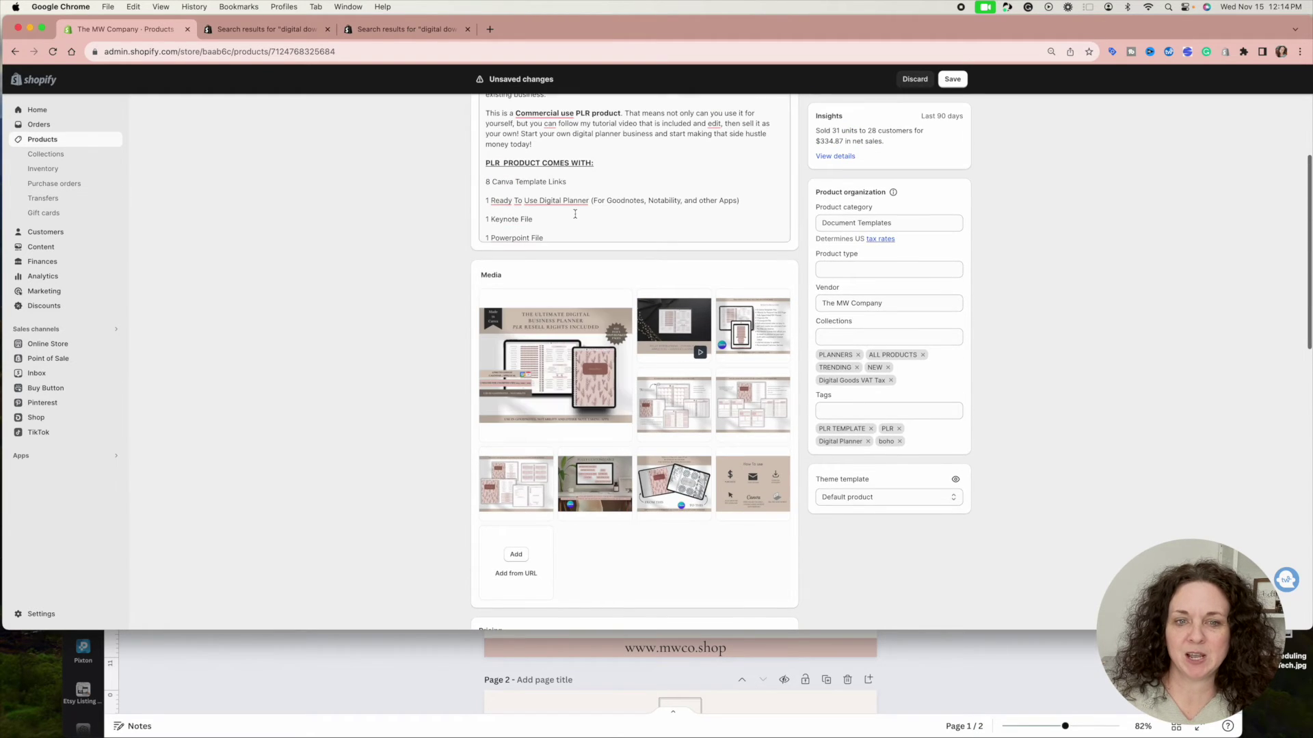
scroll(559, 347, down, 5)
scroll(559, 348, down, 5)
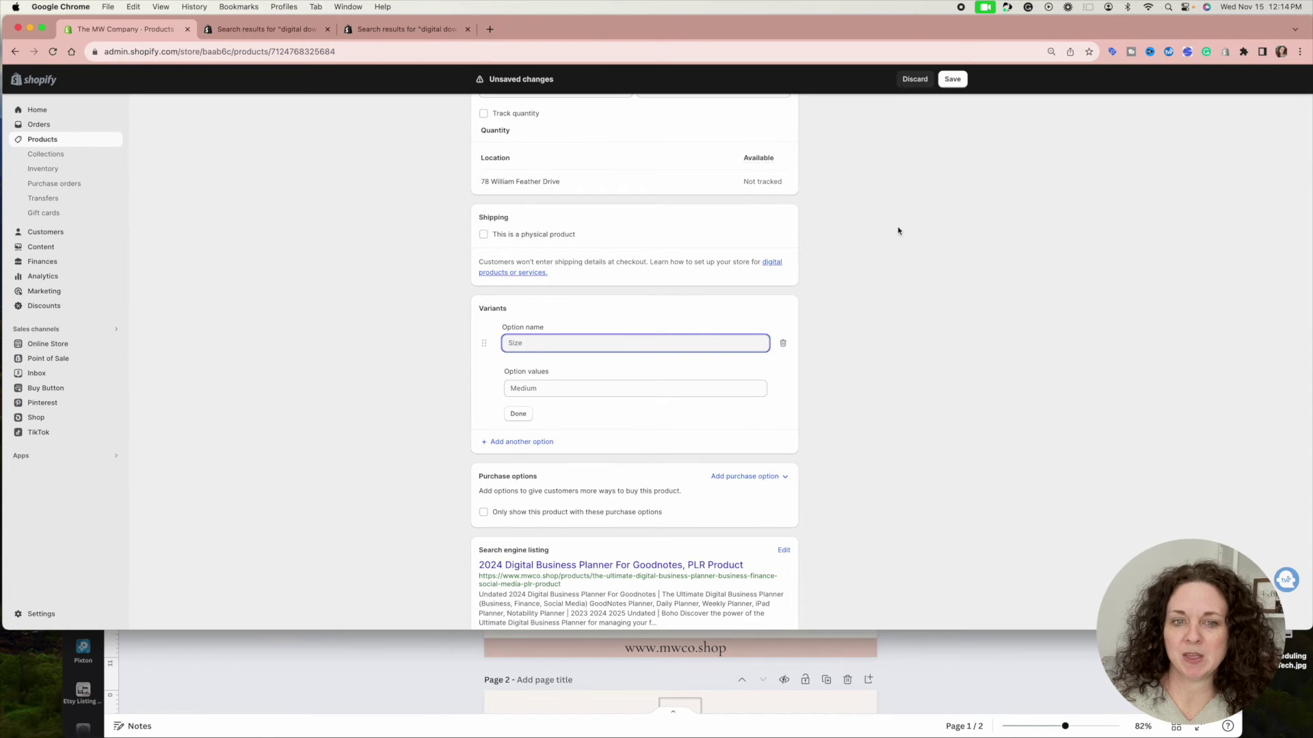
click(853, 279)
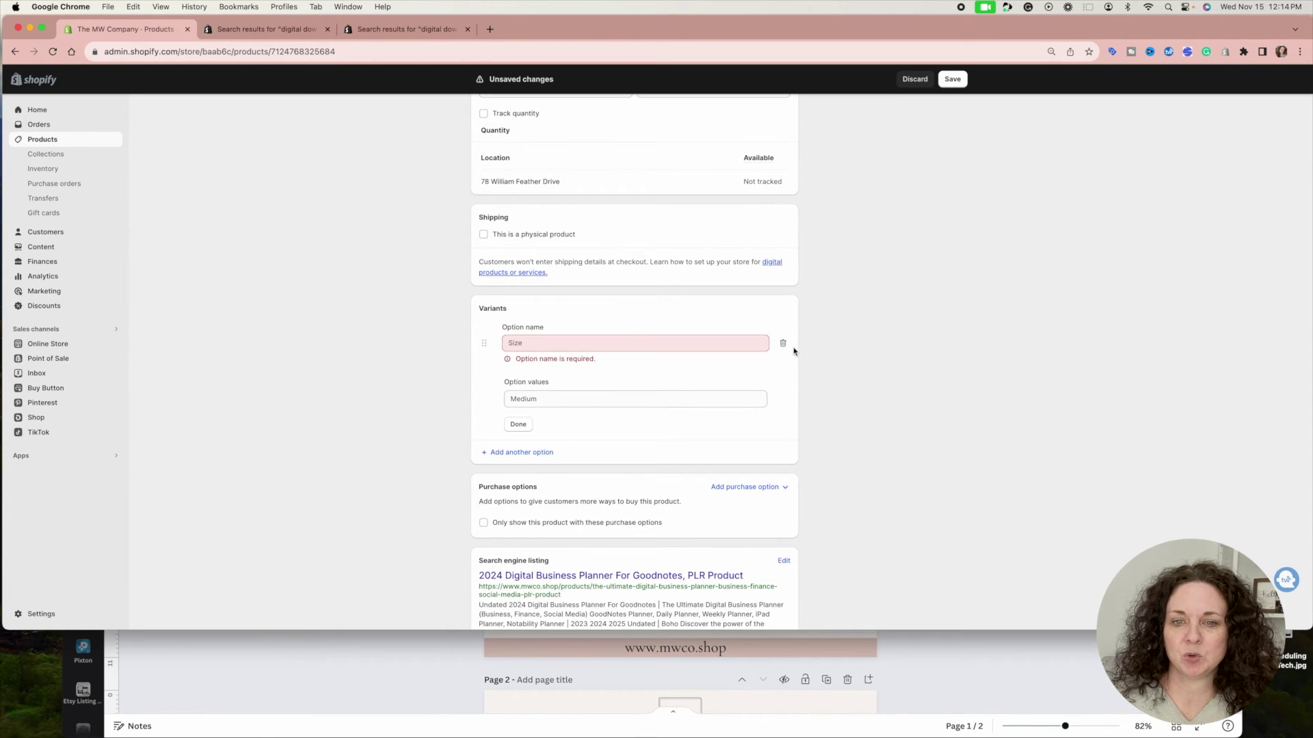
click(784, 345)
scroll(843, 283, up, 10)
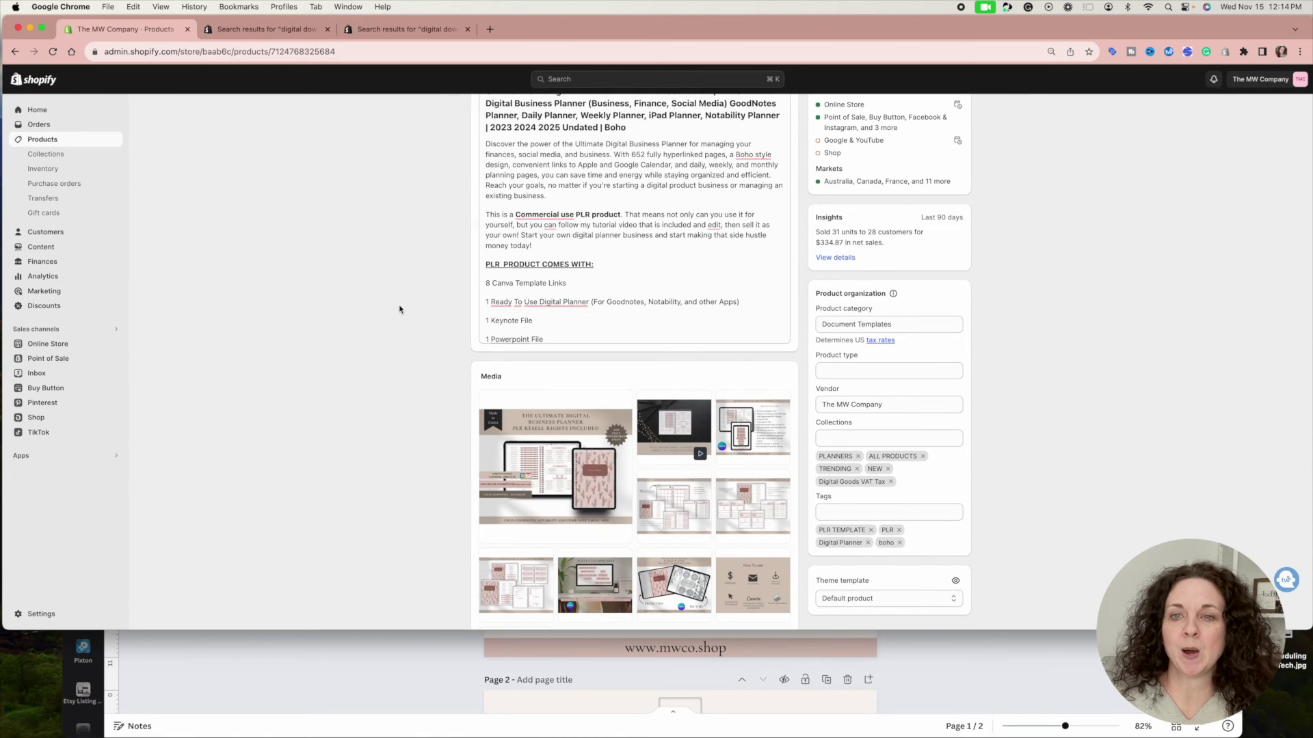
scroll(399, 310, up, 3)
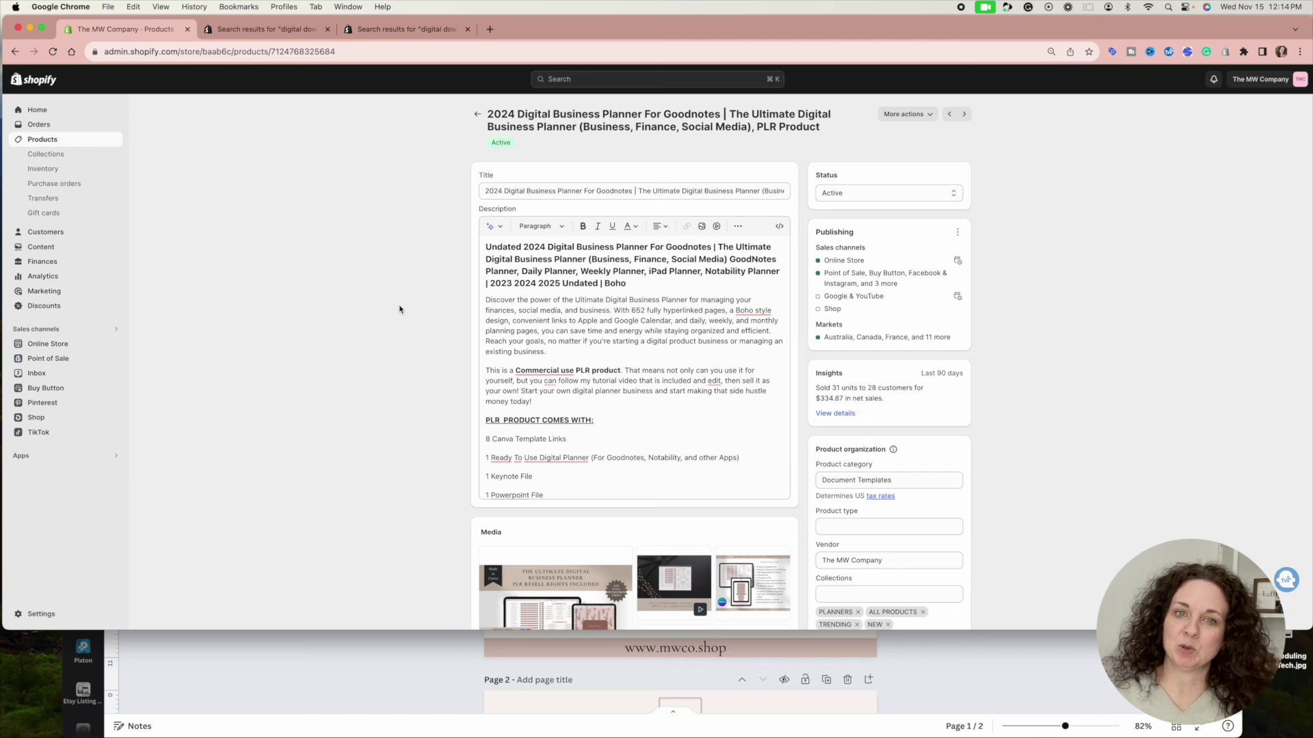
Leave the planner product page for the store's full Products list
click(478, 115)
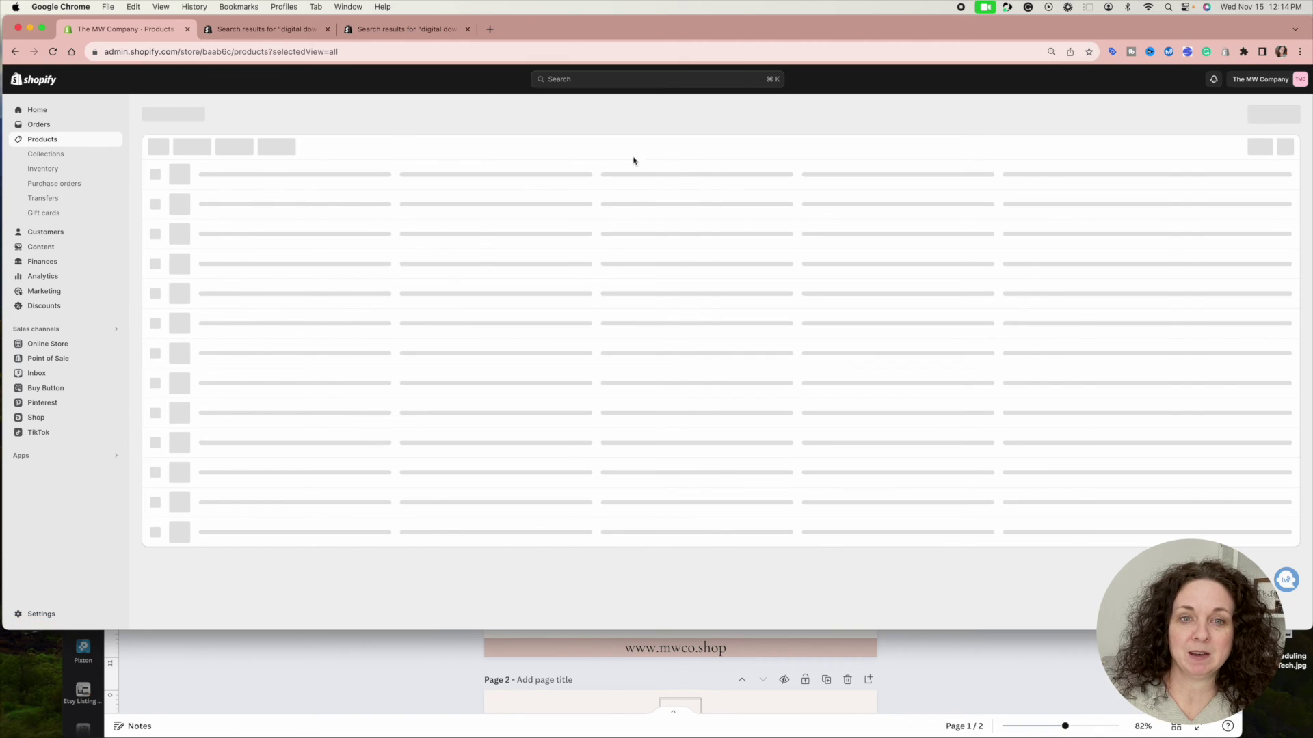